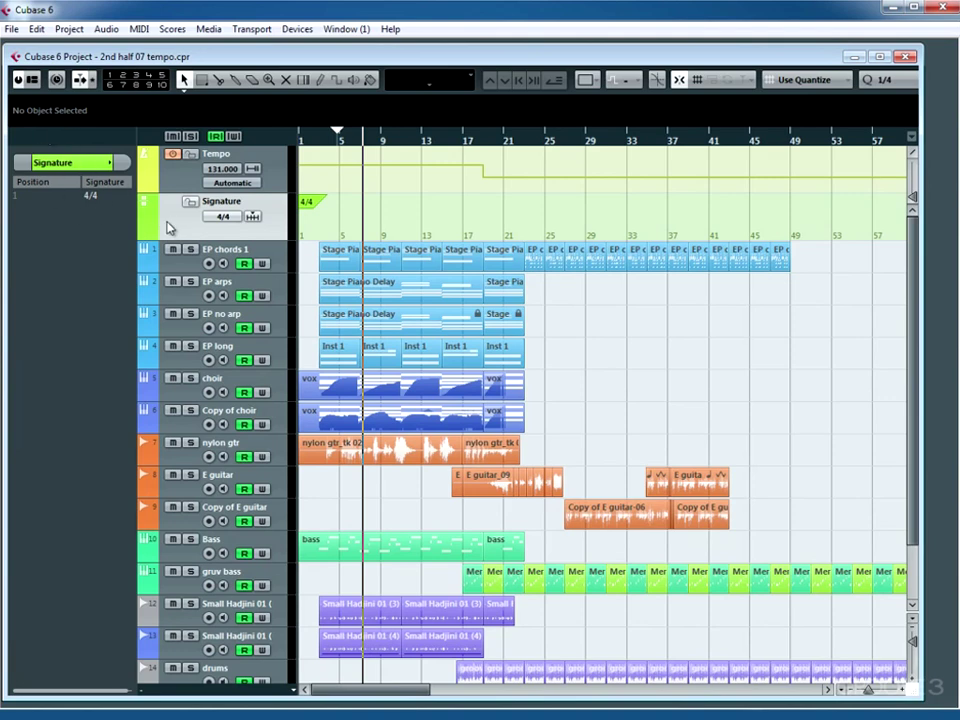
Add a 3/4 time signature at bar 8 and drag it toward bar 10
click(383, 201)
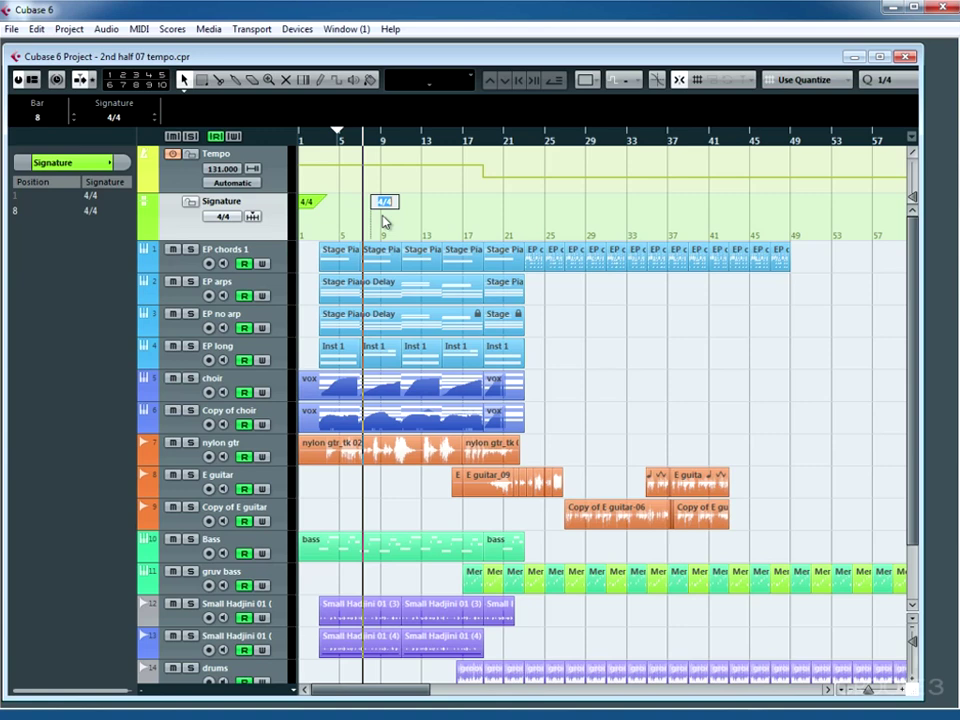
text(3/4)
key(Return)
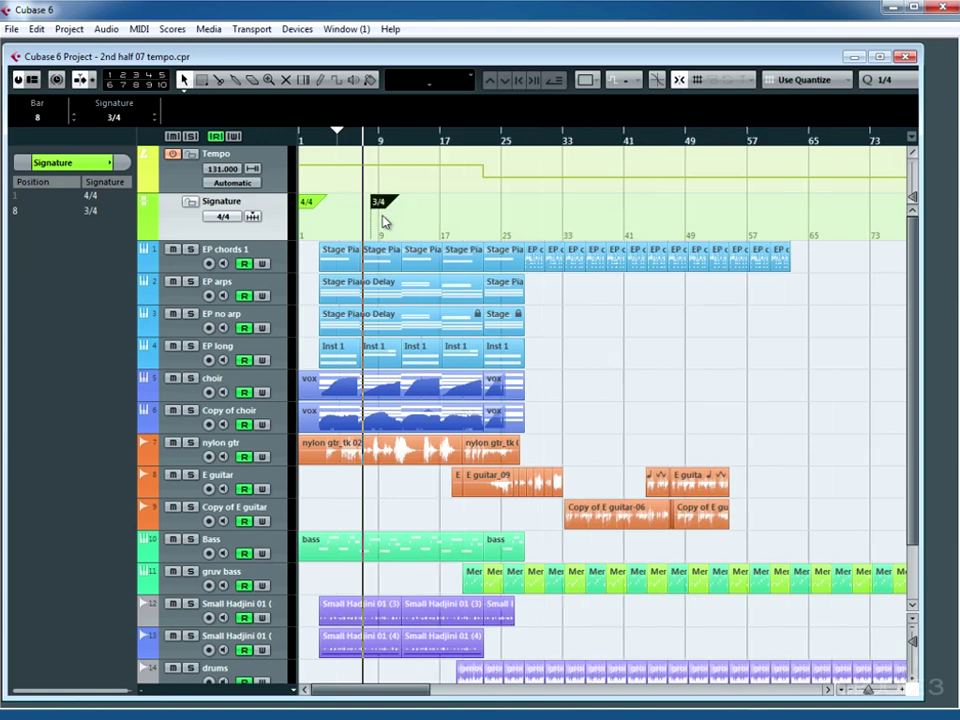
mouse_move(380, 200)
mouse_down()
mouse_move(409, 200)
mouse_move(391, 206)
mouse_up()
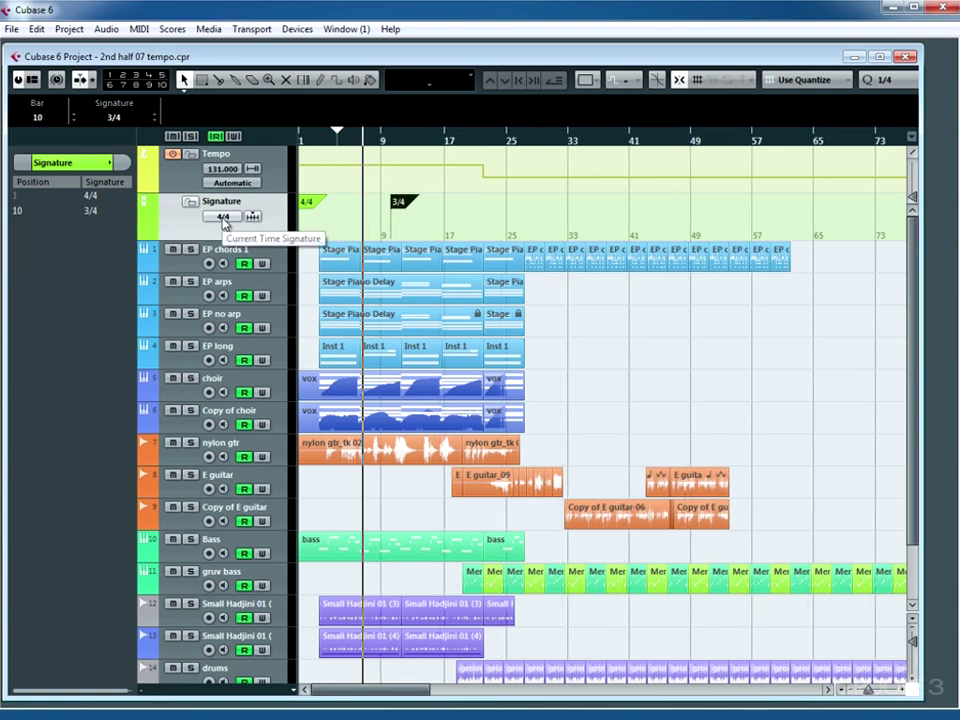
click(419, 144)
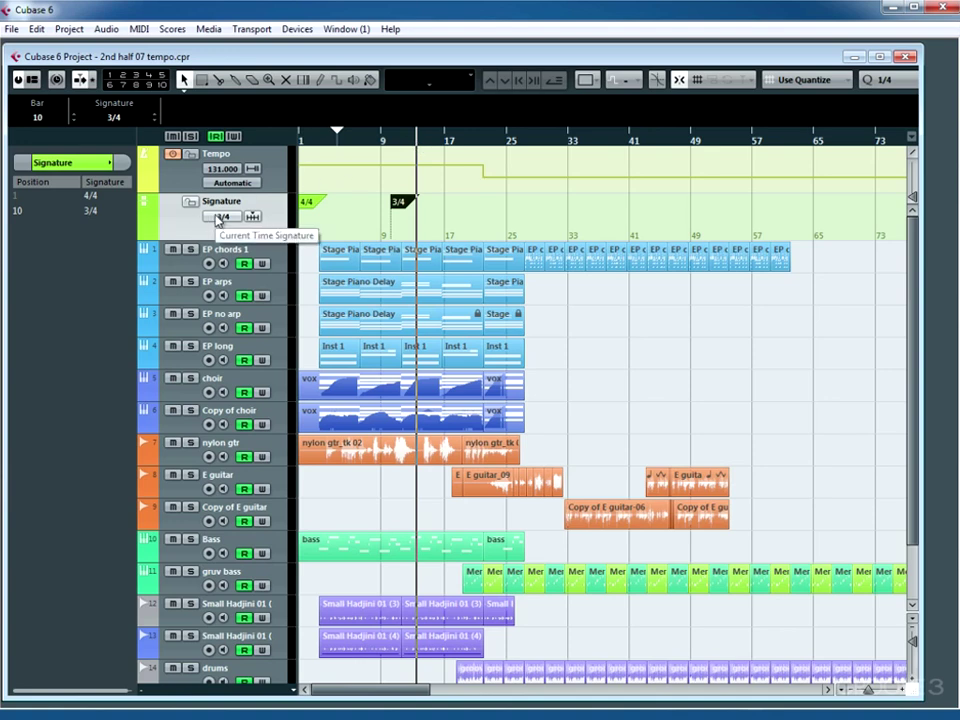
Move the 3/4 signature back to bar 8 by its position value, then delete it
double_click(20, 212)
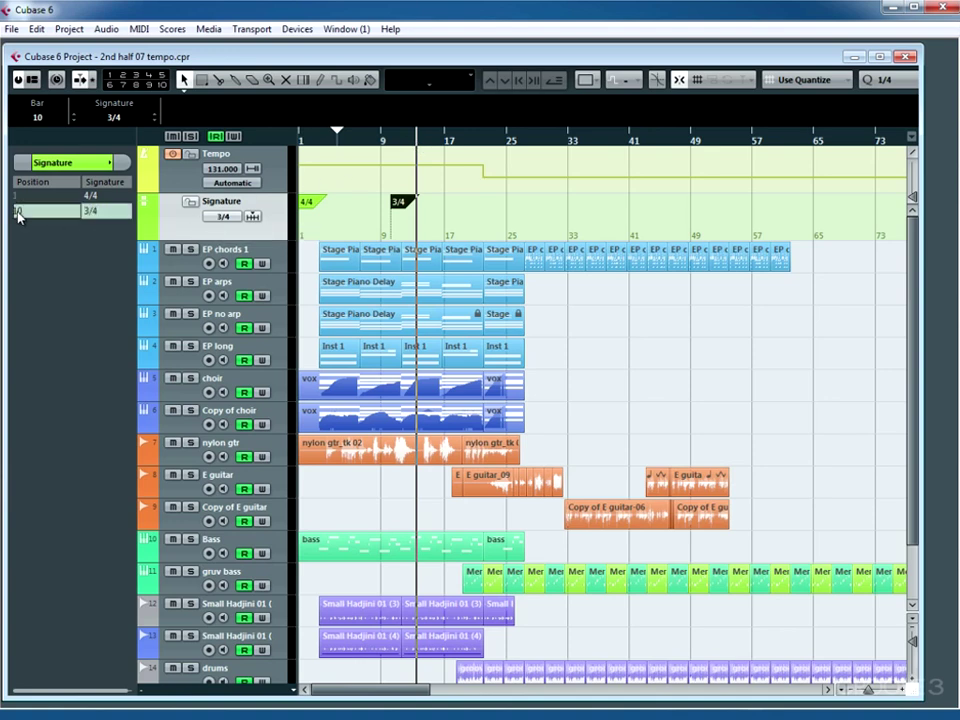
text(8)
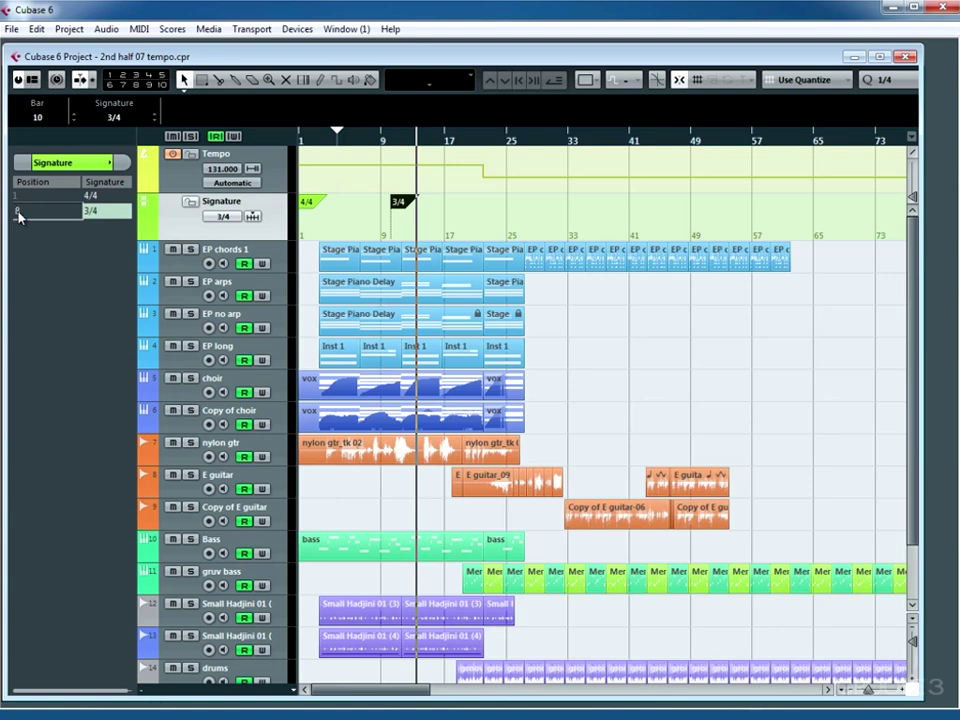
key(Return)
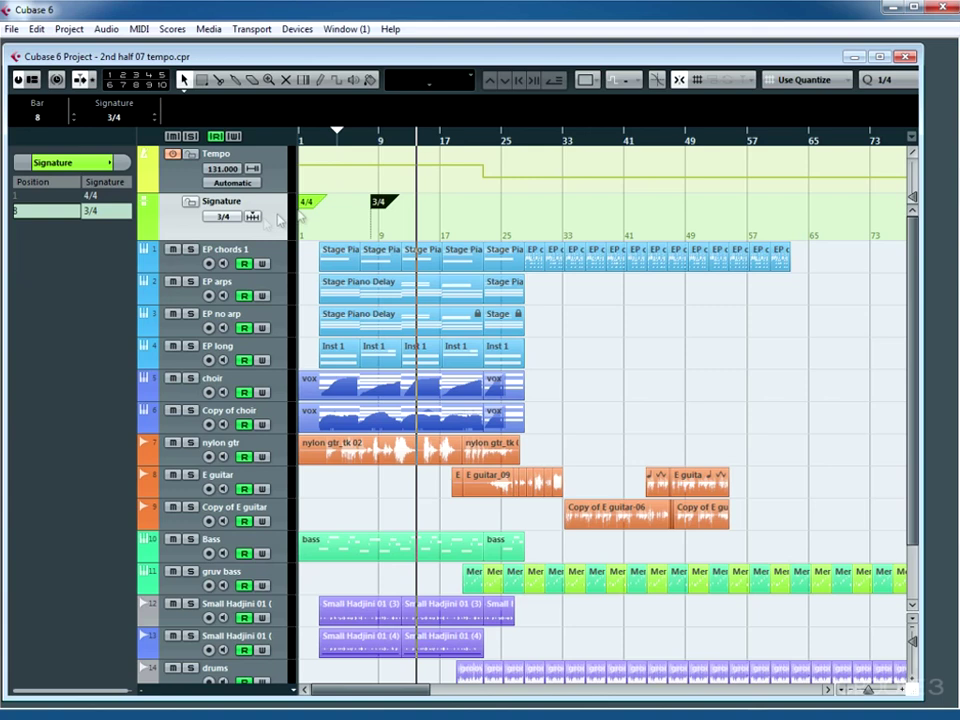
click(381, 205)
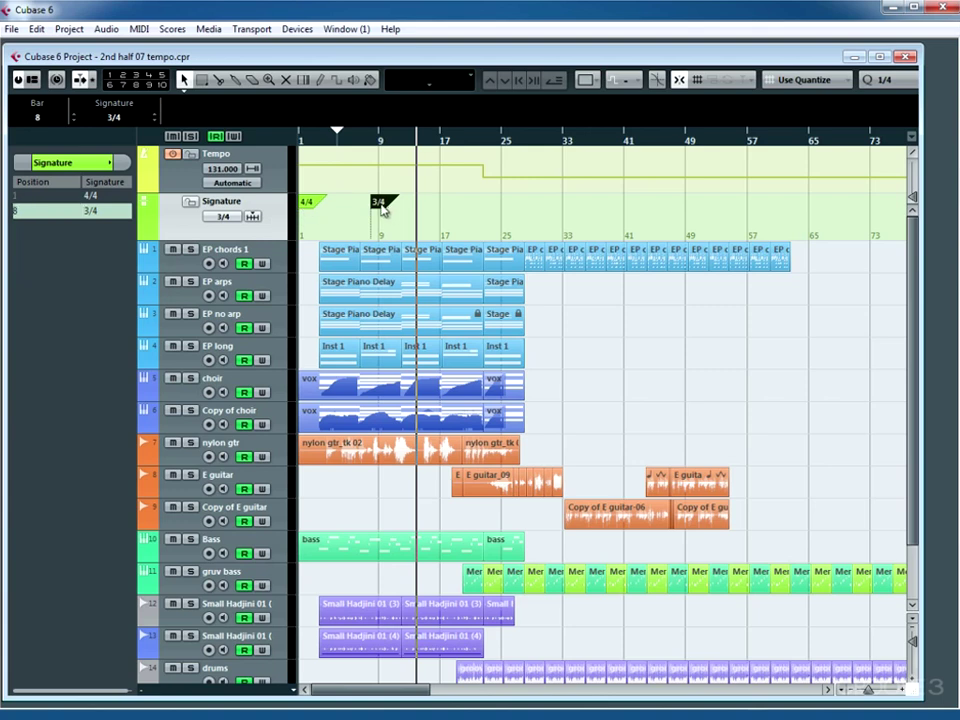
key(Delete)
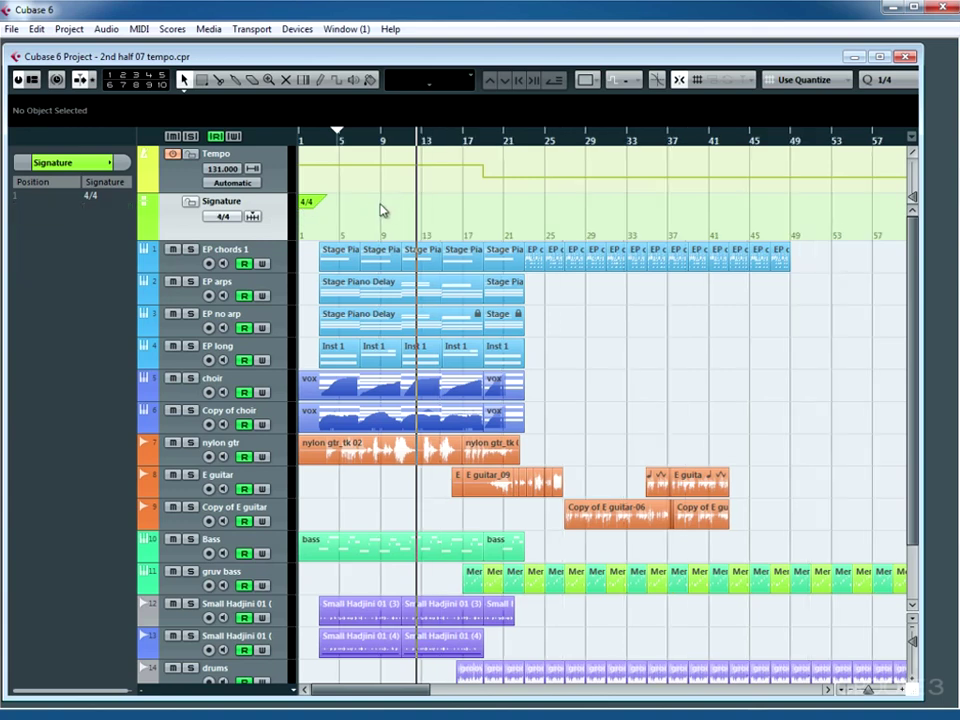
In Process Bars, set the range to start at bar 49 with a length of 1 bar
click(253, 218)
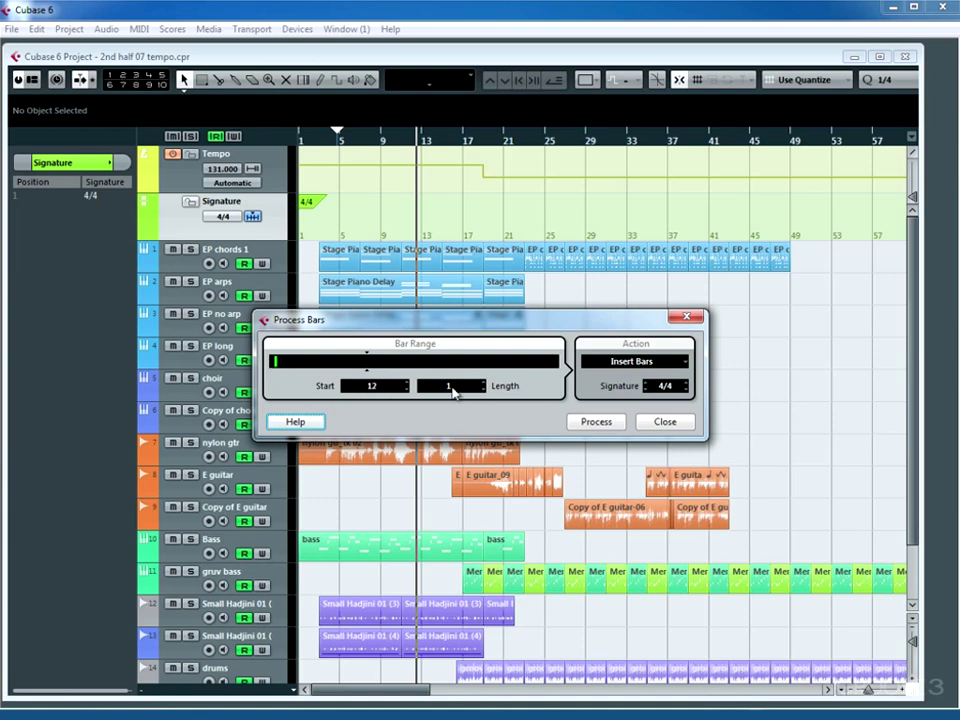
mouse_move(458, 390)
mouse_down()
mouse_move(474, 368)
mouse_move(466, 410)
mouse_move(466, 398)
mouse_up()
mouse_move(375, 388)
mouse_down()
mouse_move(373, 397)
mouse_move(369, 322)
mouse_up()
drag(446, 386, 449, 401)
Try the Delete and Reinterpret bar actions and pick a time signature value
click(679, 364)
click(665, 395)
click(670, 363)
click(662, 413)
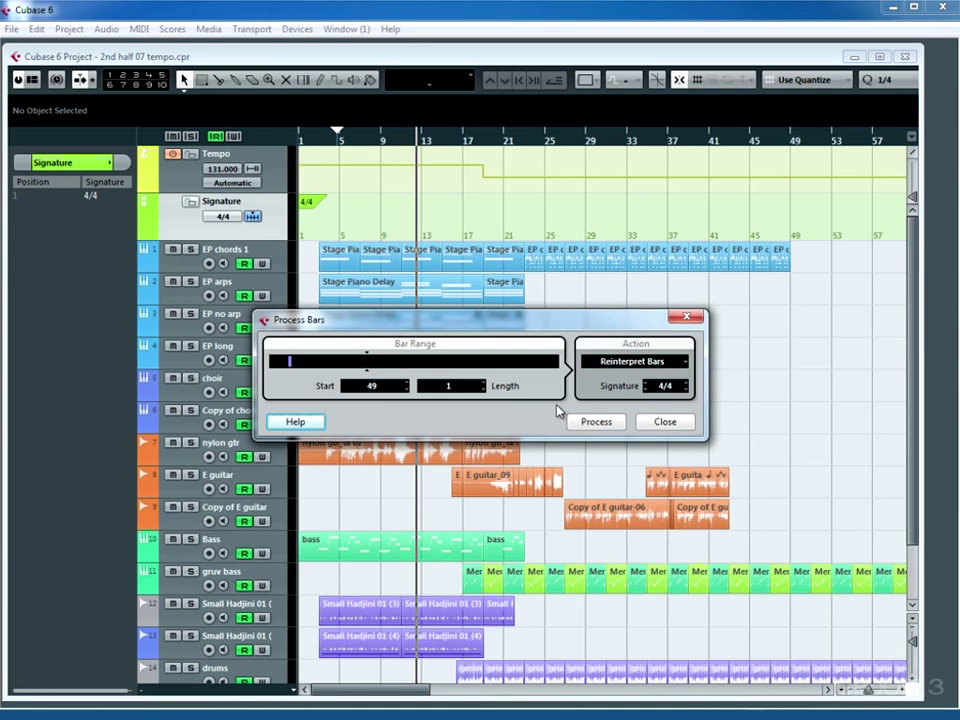
click(668, 386)
Cycle through Replace, Delete and Insert Bars, then close Process Bars unprocessed
click(663, 362)
click(659, 430)
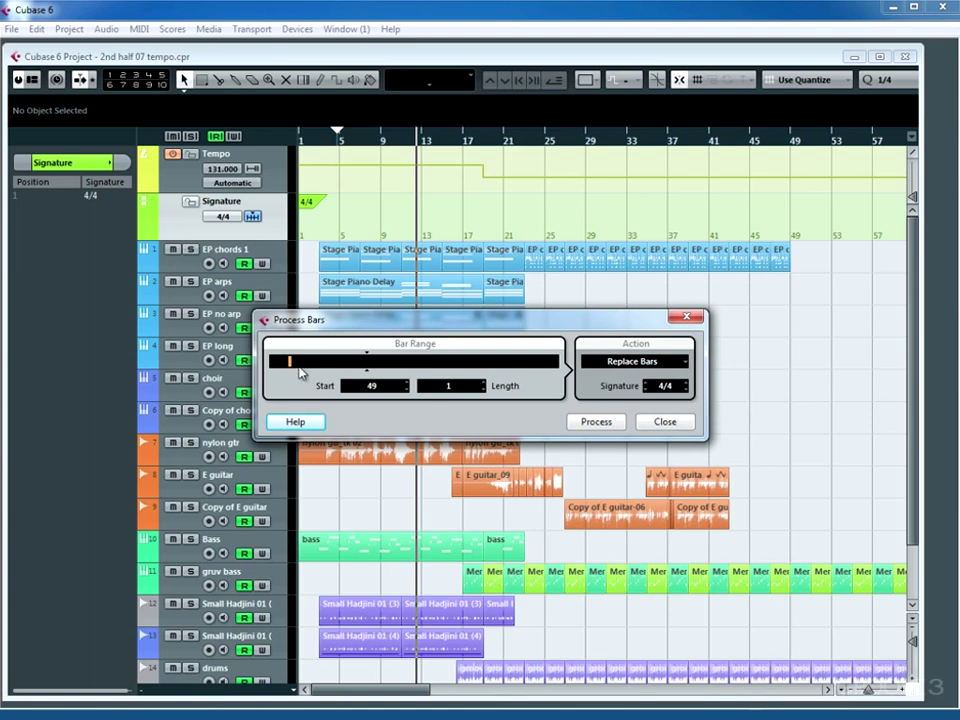
click(620, 363)
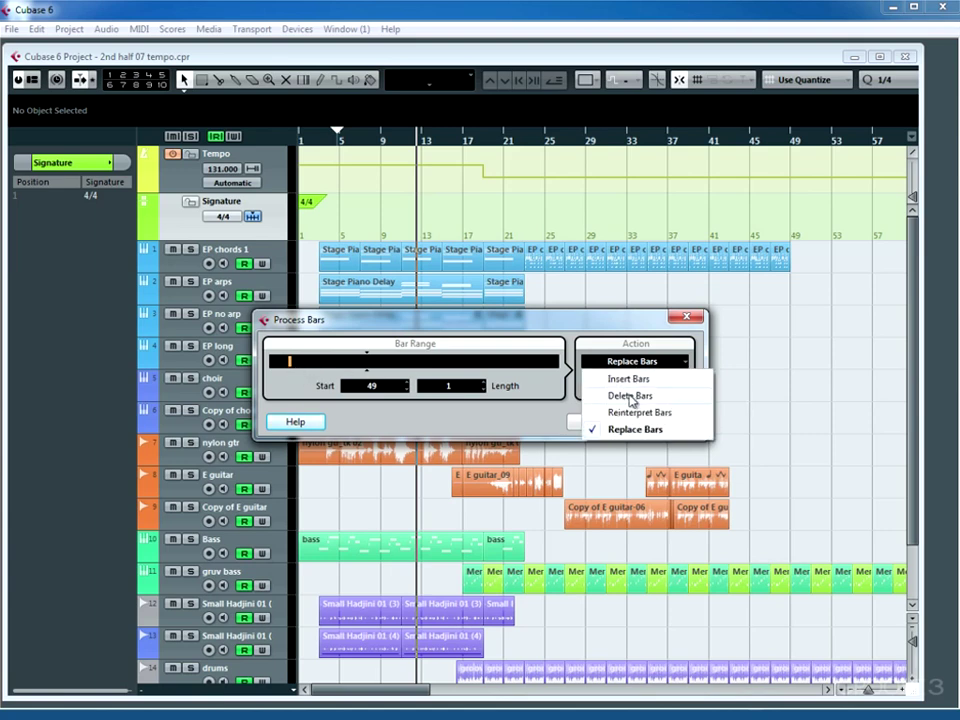
click(630, 396)
click(643, 362)
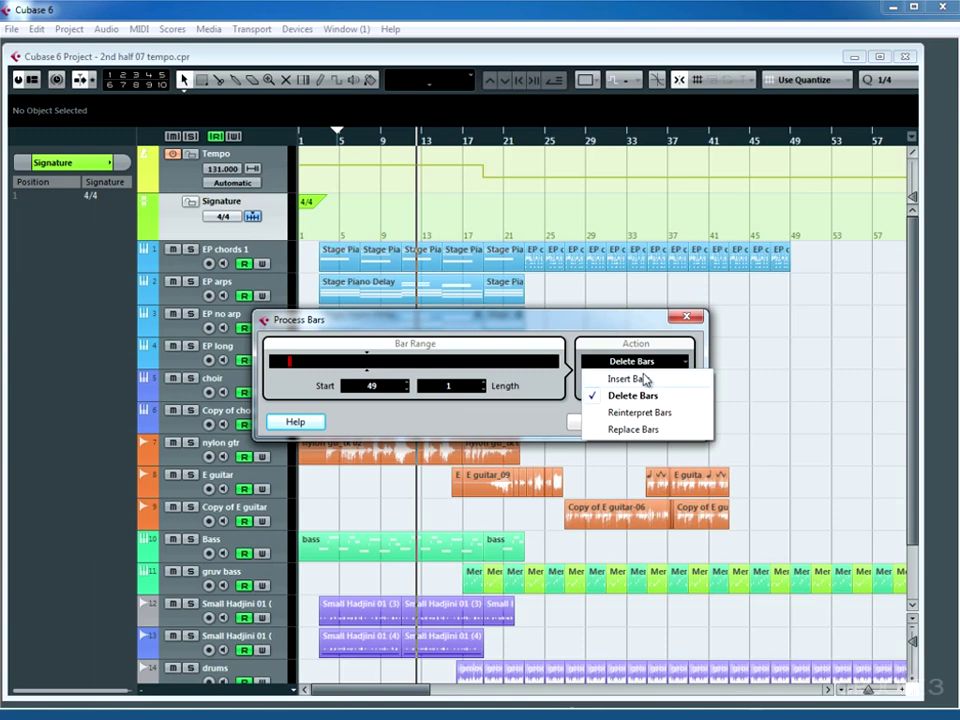
click(645, 379)
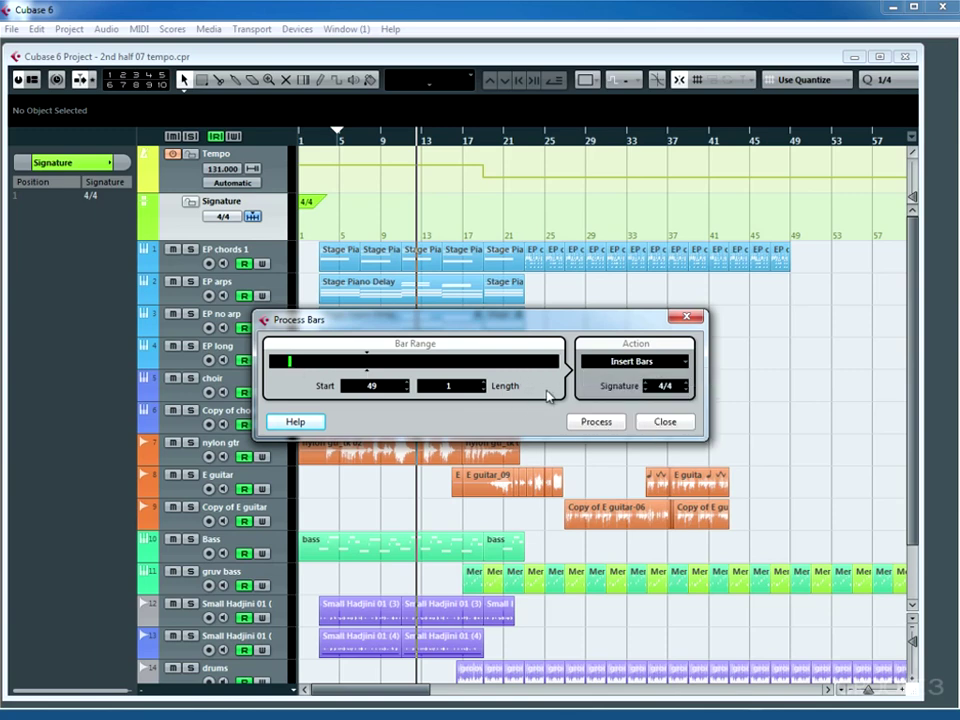
click(665, 423)
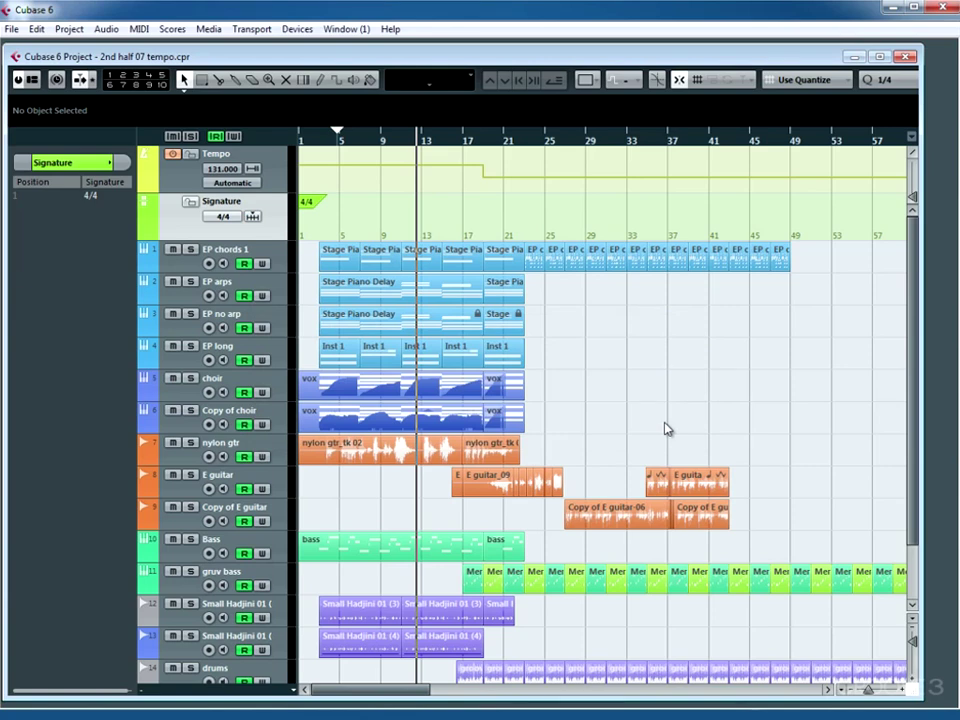
Select the tempo track and briefly view its events in the Tempo Track Editor
click(176, 181)
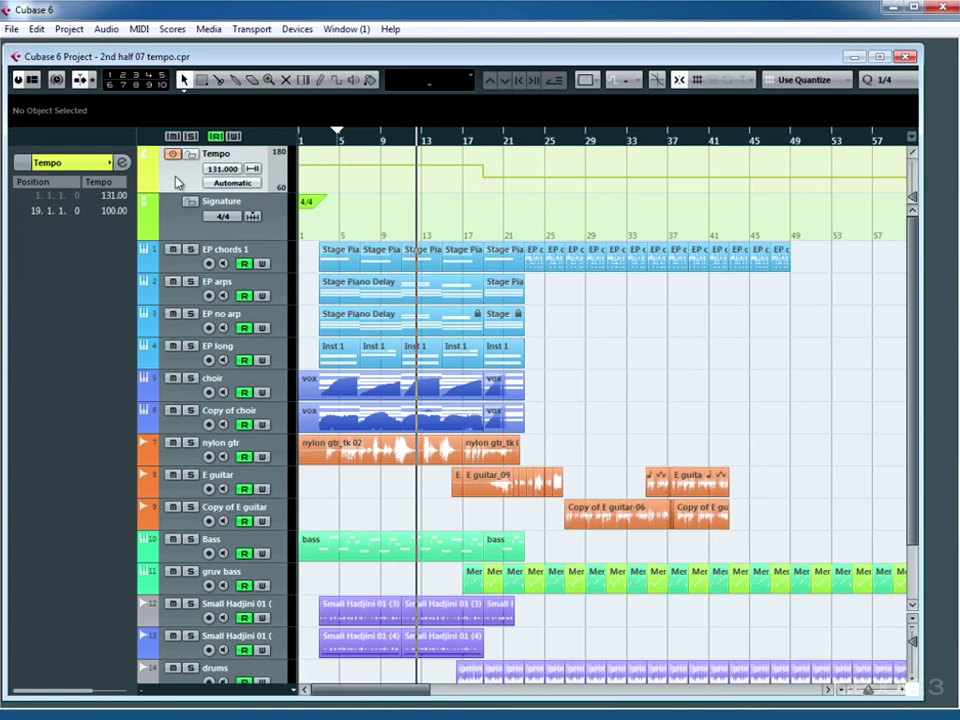
click(122, 162)
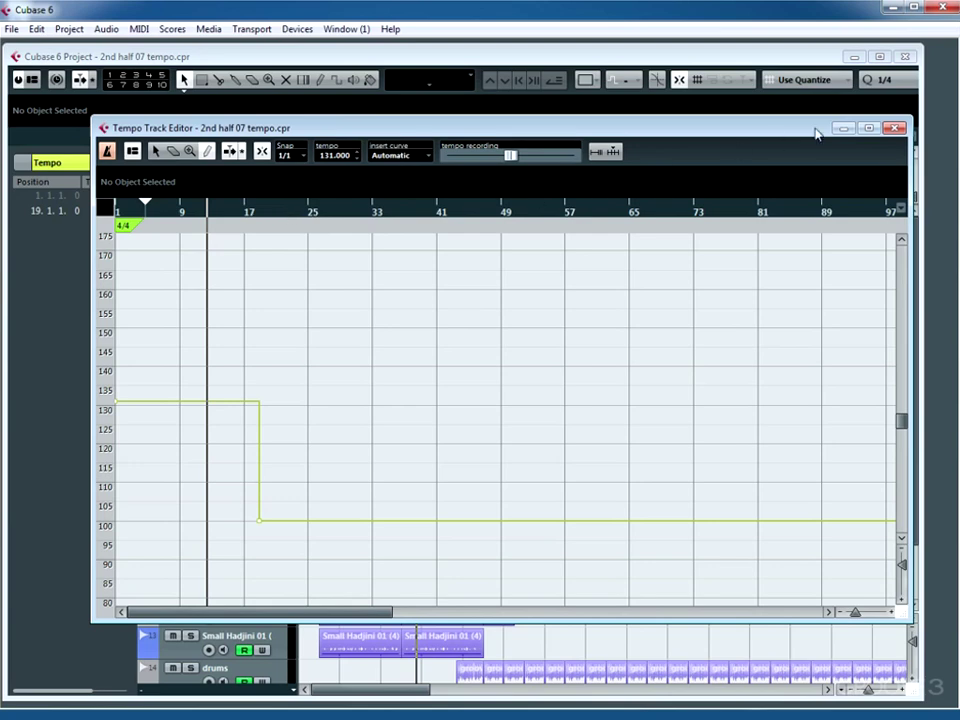
click(895, 127)
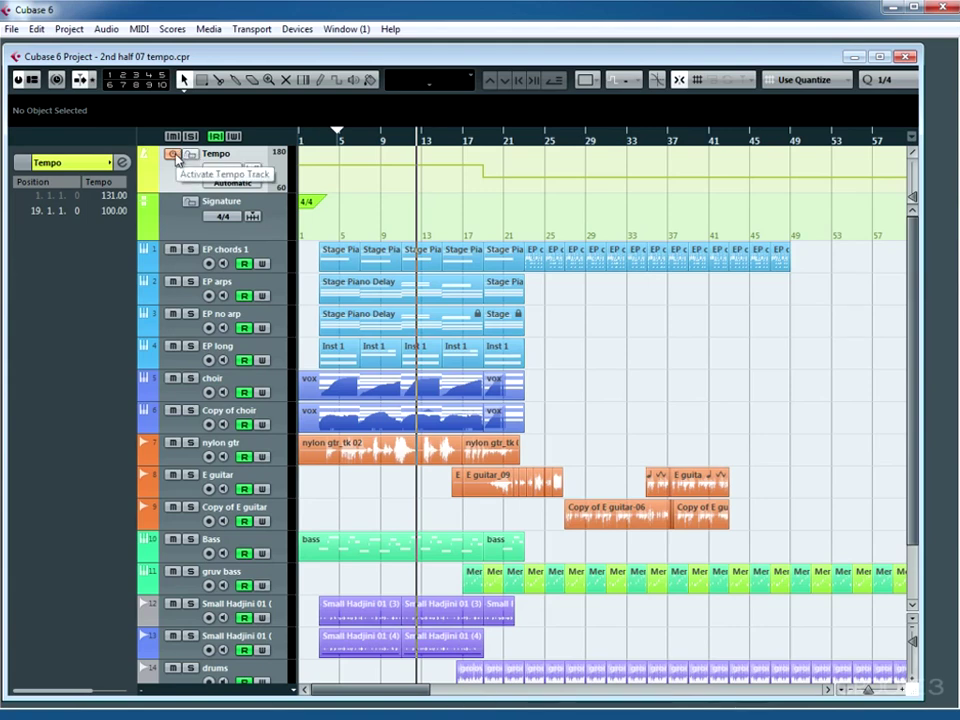
In the Transport, switch to fixed tempo 120 and back to the tempo track, then hide it
key(F2)
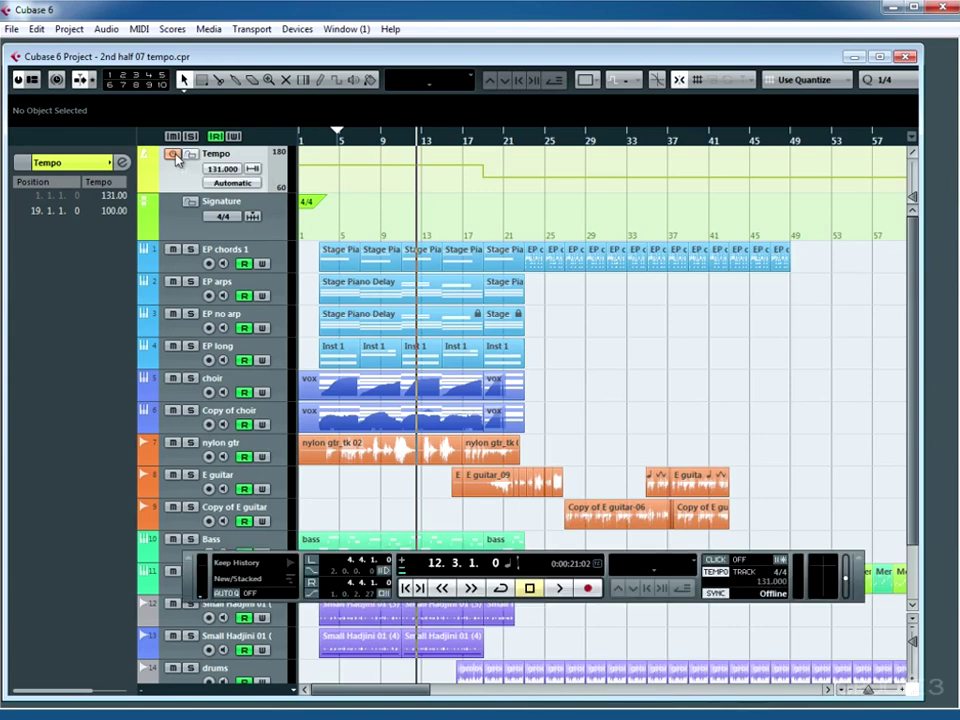
click(738, 573)
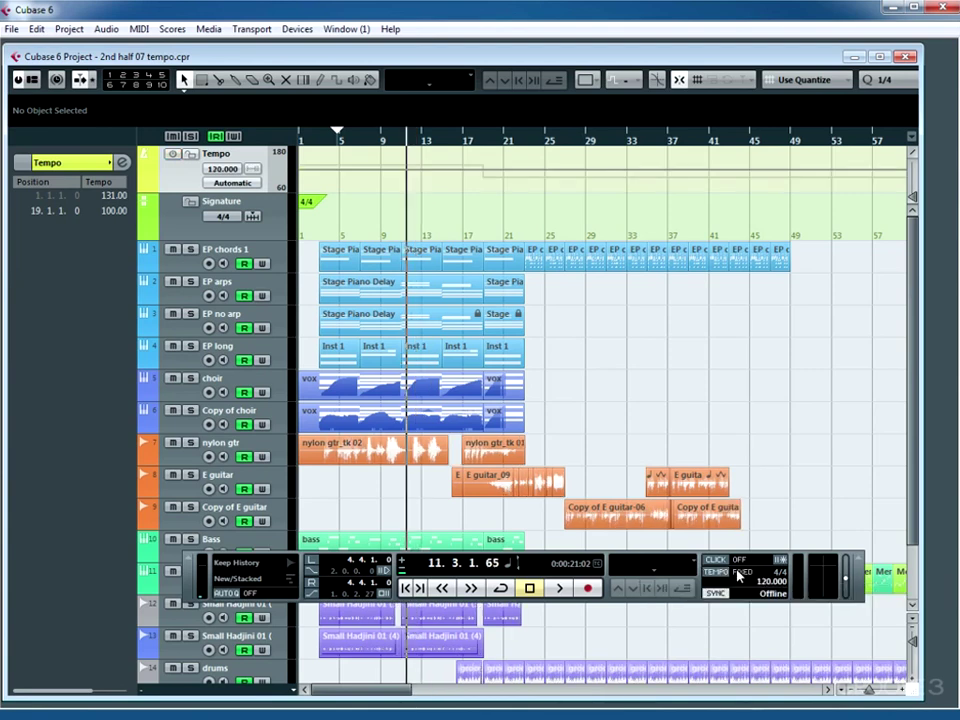
click(170, 158)
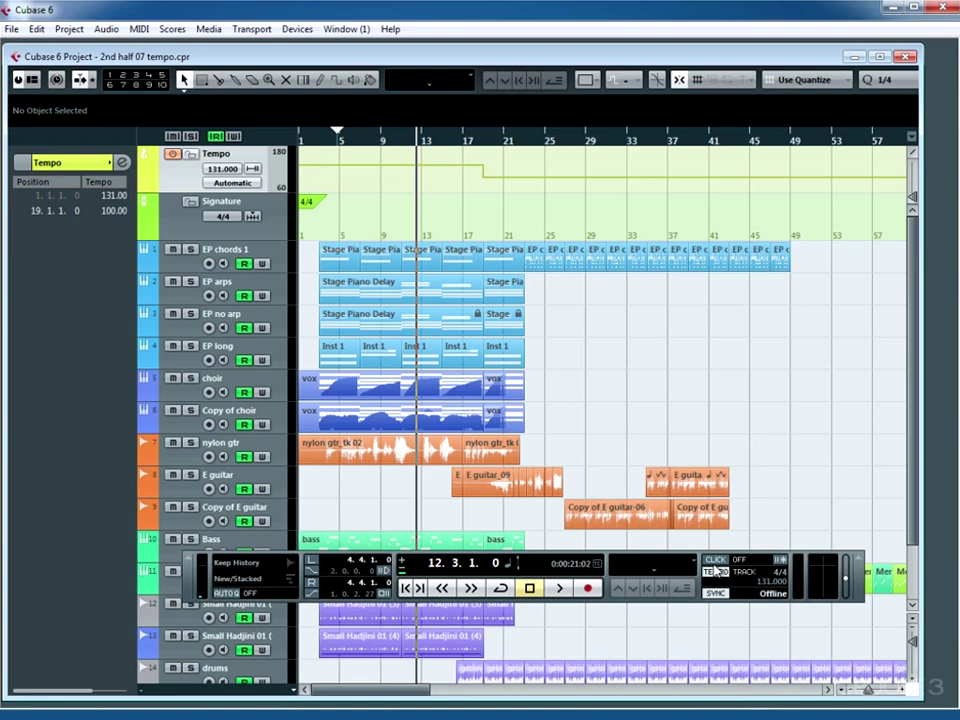
key(F2)
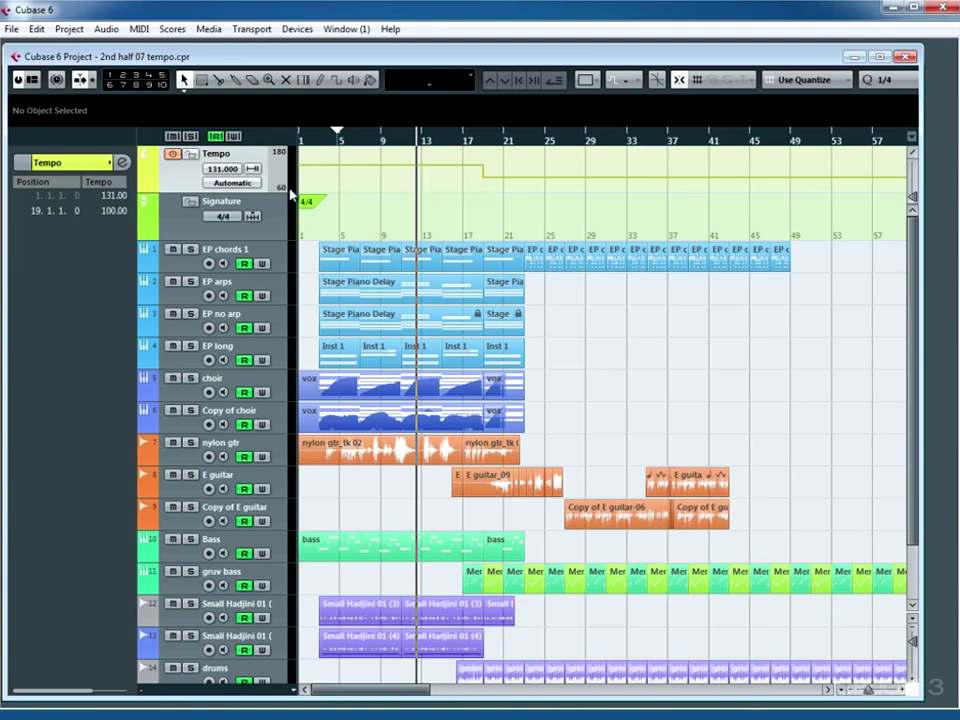
With Jump type, add a 100 BPM point near bar 48 and a trial bar 51 point, then delete the bar 51 point
click(232, 183)
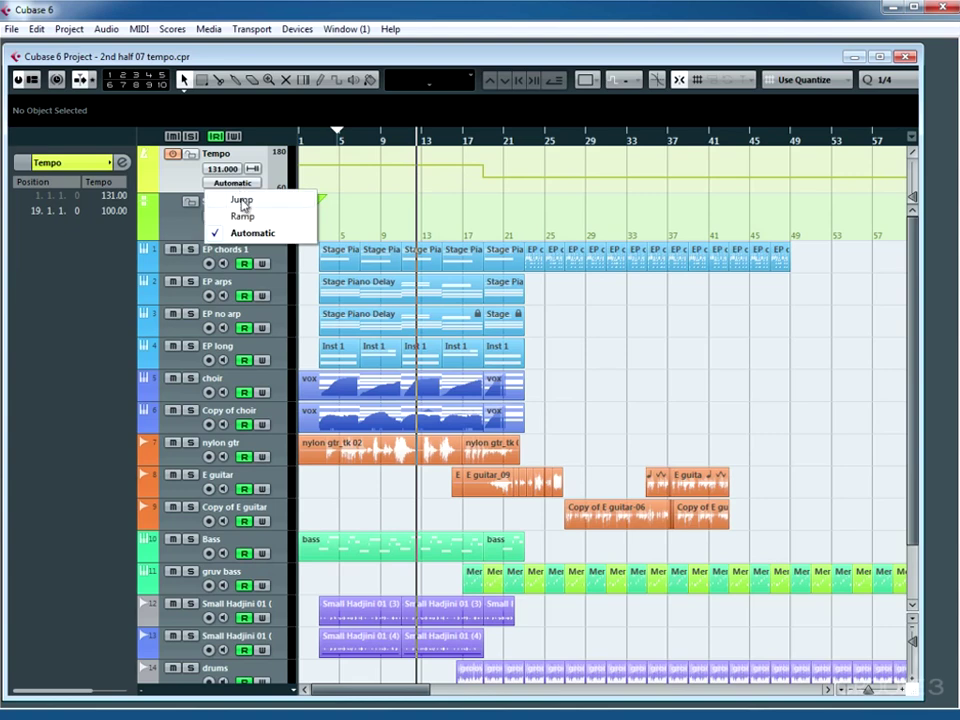
click(242, 203)
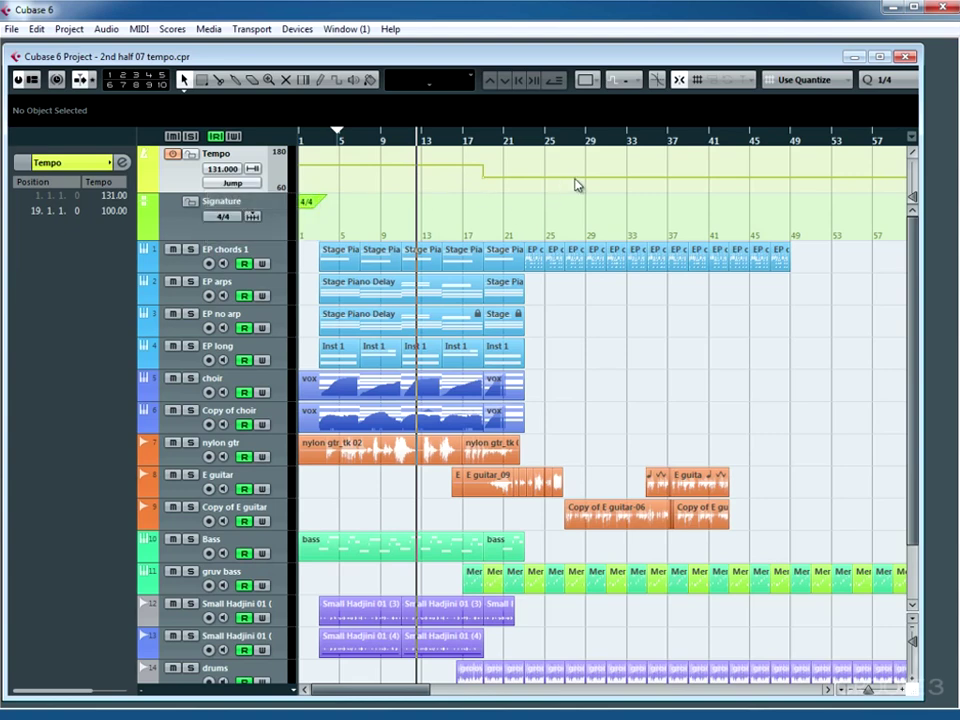
click(787, 178)
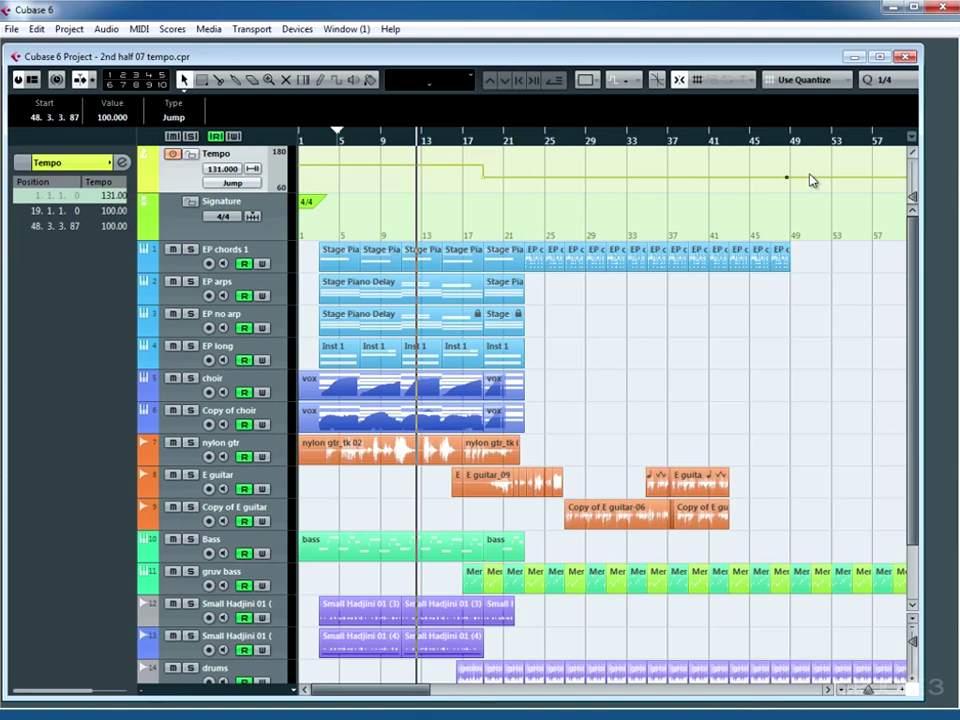
click(817, 183)
drag(818, 180, 813, 159)
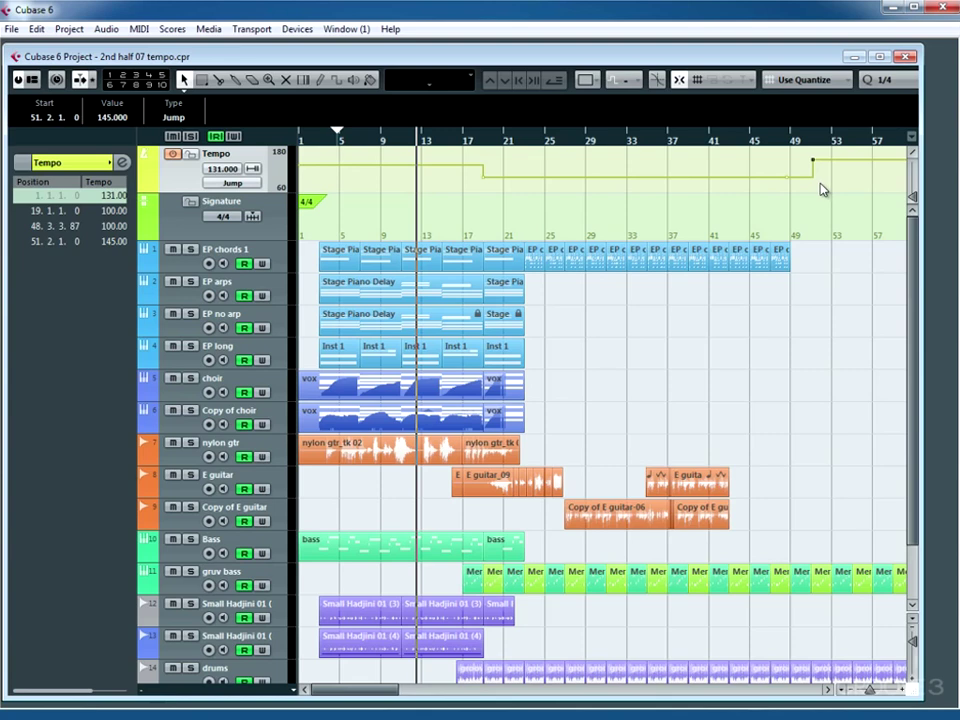
drag(812, 159, 818, 178)
key(Delete)
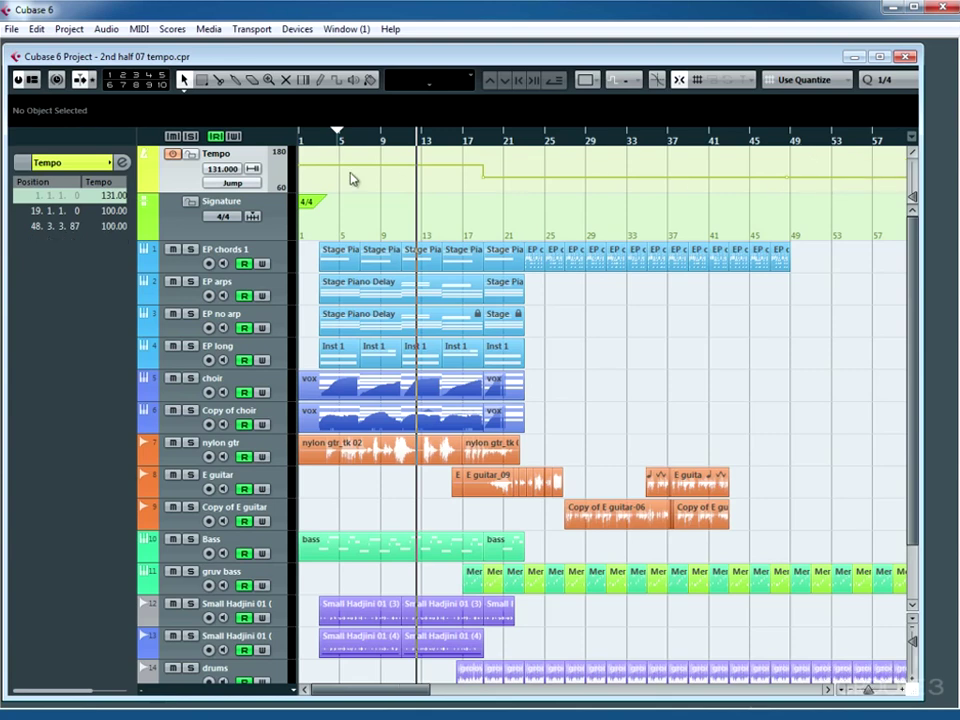
Switch to Ramp, add and delete a 130 BPM ramp at bar 53, then set Automatic
click(233, 184)
click(244, 216)
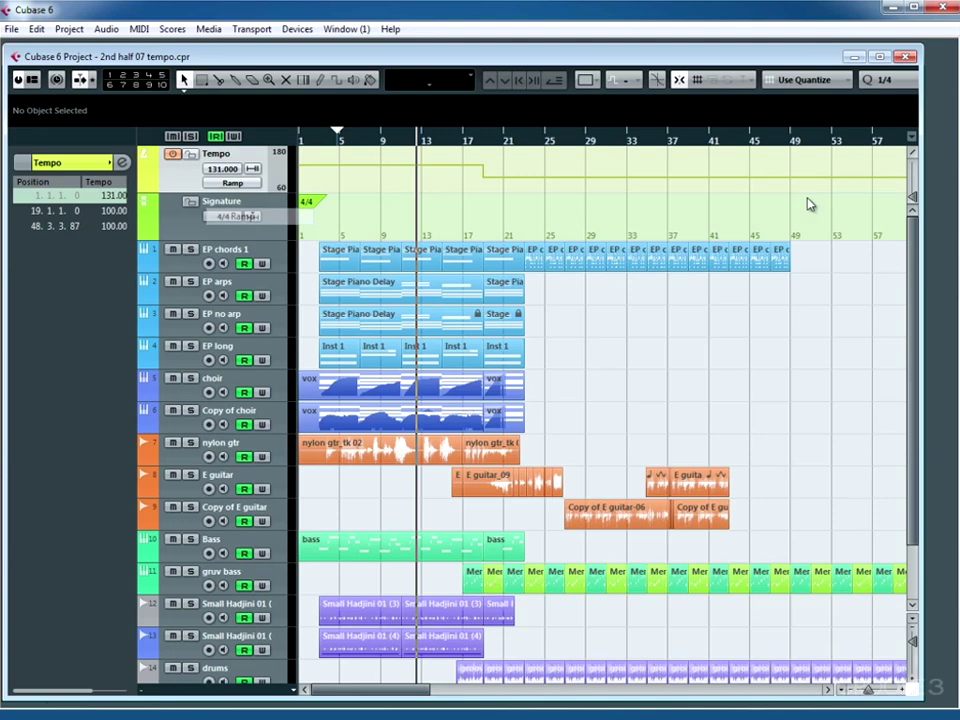
mouse_move(828, 183)
mouse_down()
mouse_move(831, 163)
mouse_move(833, 176)
mouse_up()
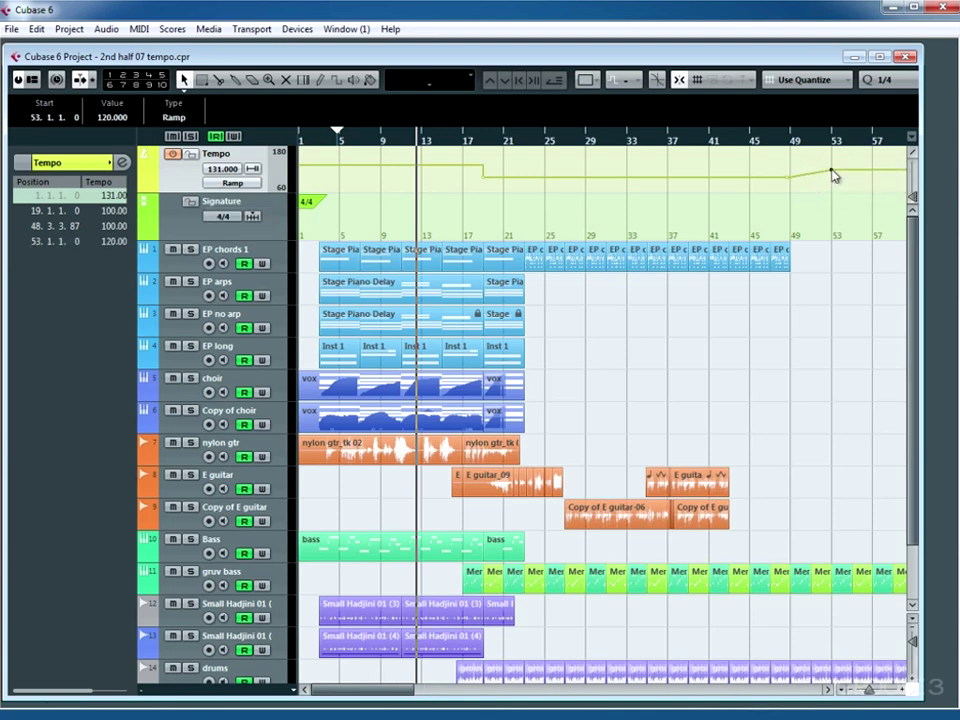
key(Delete)
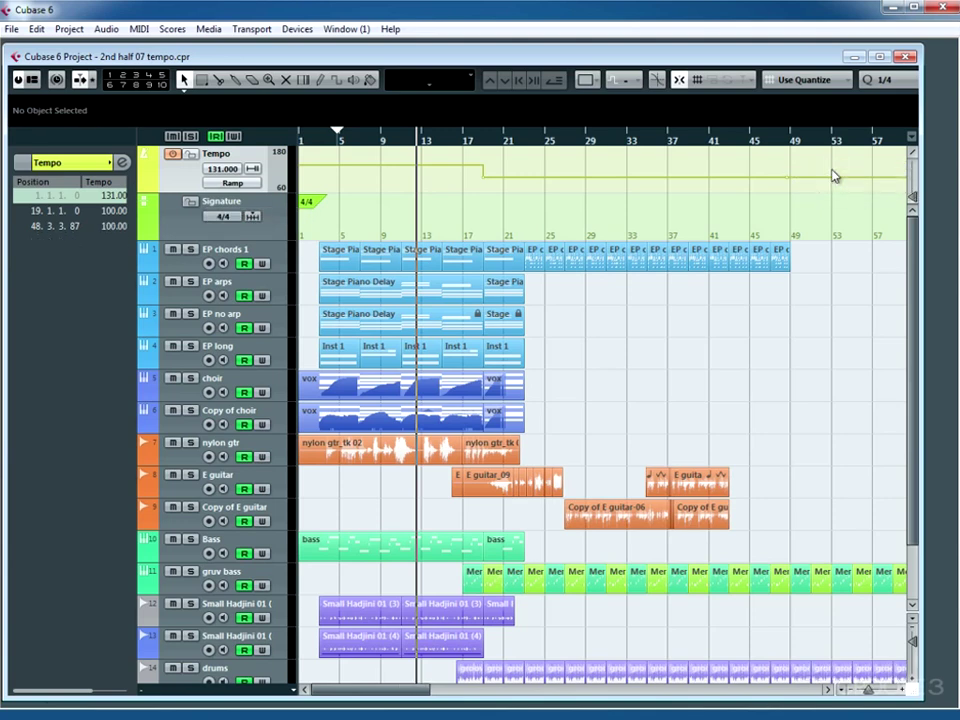
click(240, 183)
click(248, 233)
Set the locators to the second Stage Piano Delay part on EP chords 1
click(253, 169)
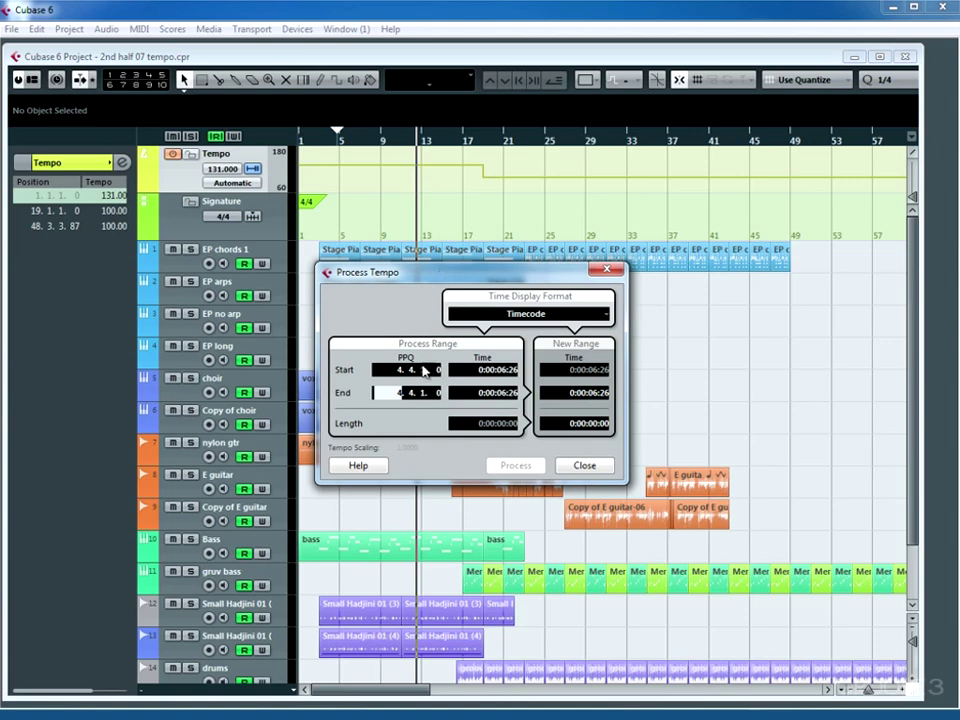
click(606, 268)
click(390, 265)
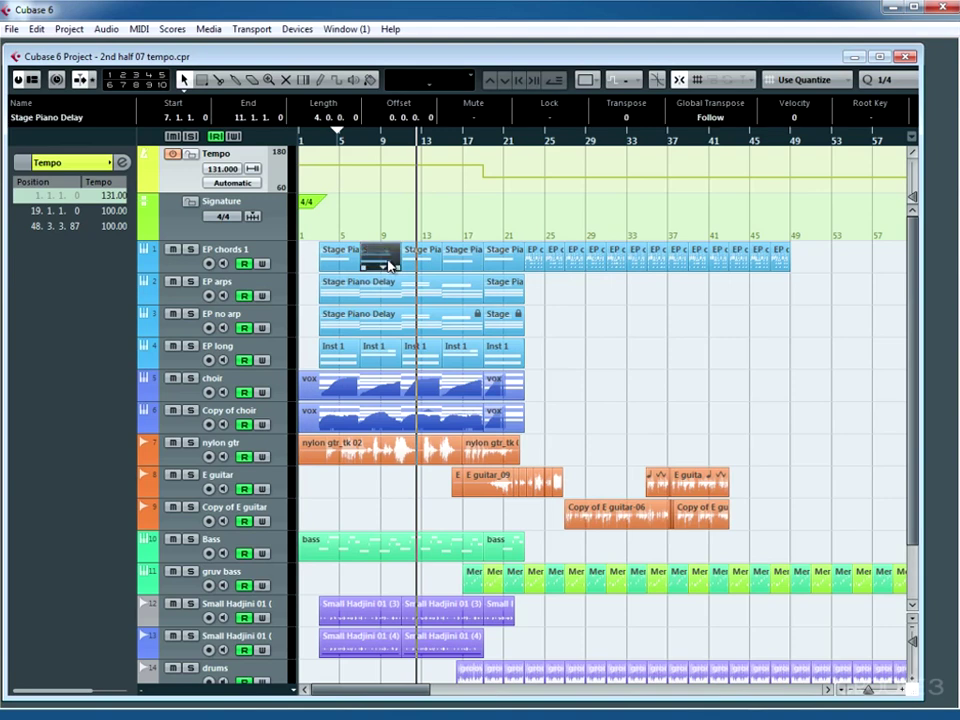
key(p)
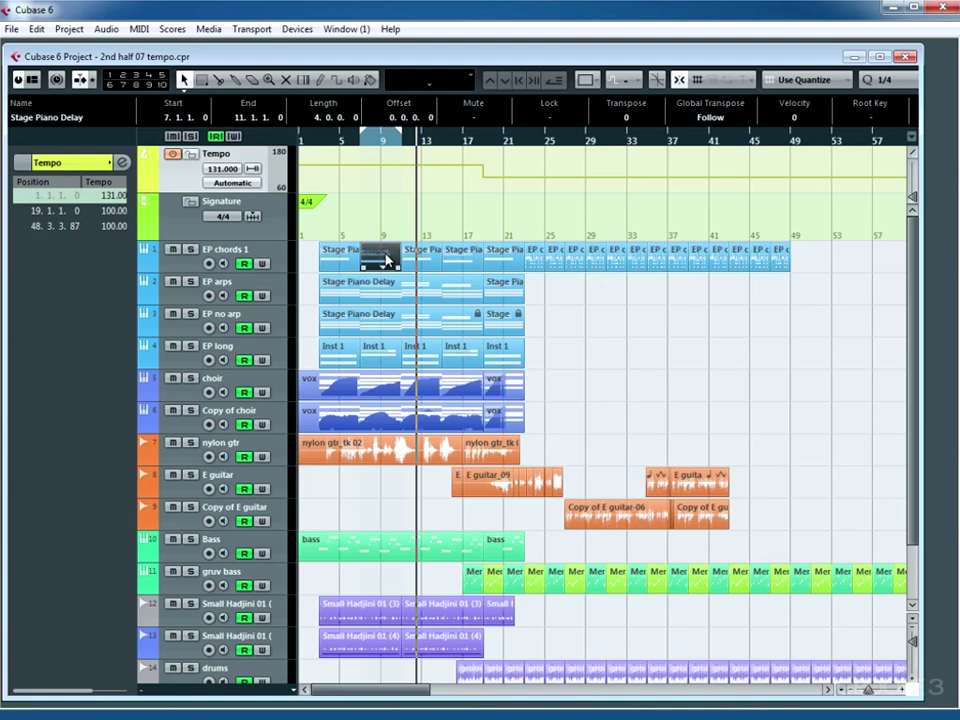
In Process Tempo with timecode format, set New Range Length to 0:00:07:00 and process
click(253, 168)
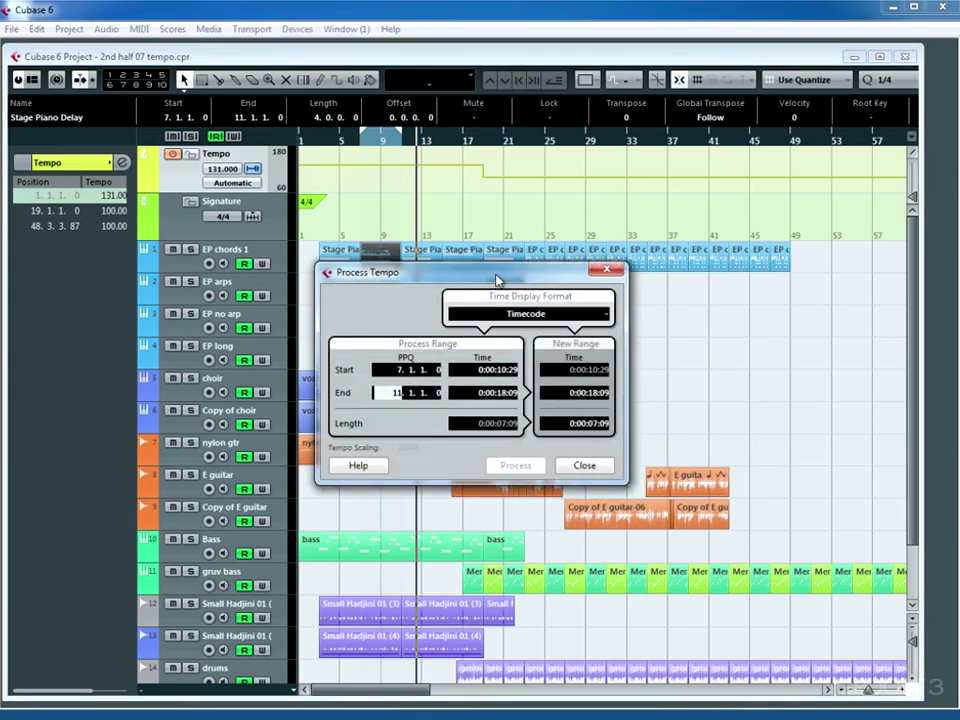
click(565, 316)
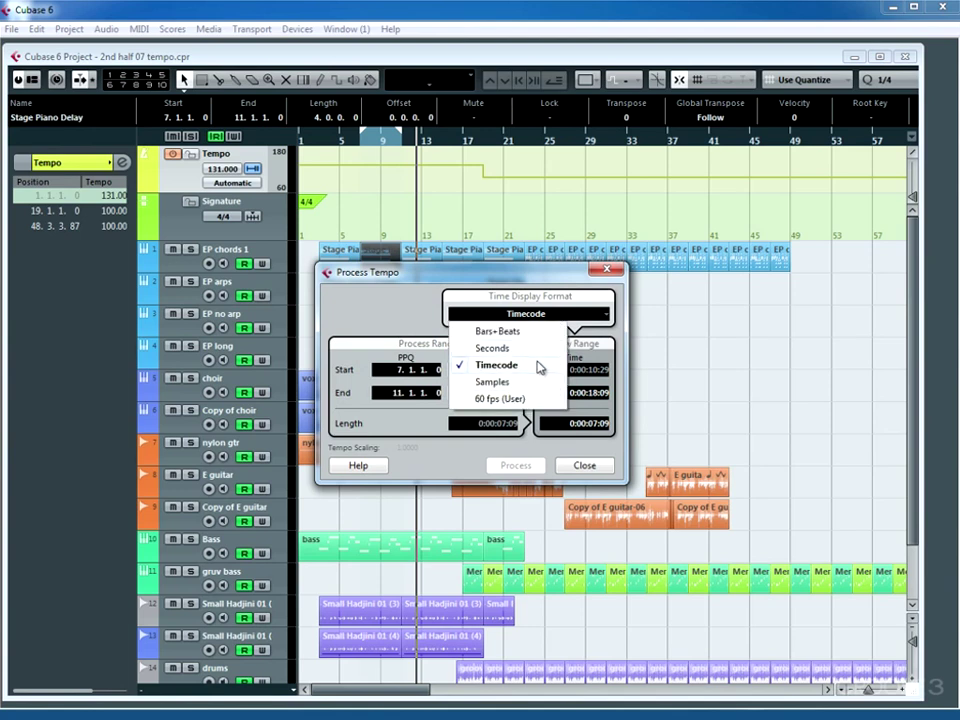
click(538, 366)
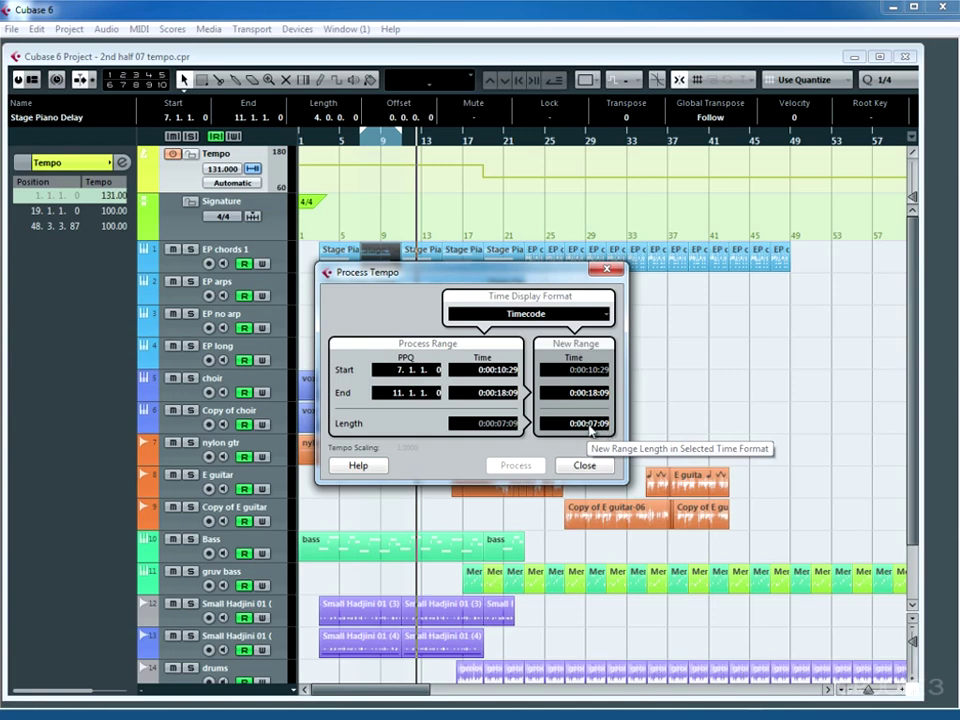
click(590, 430)
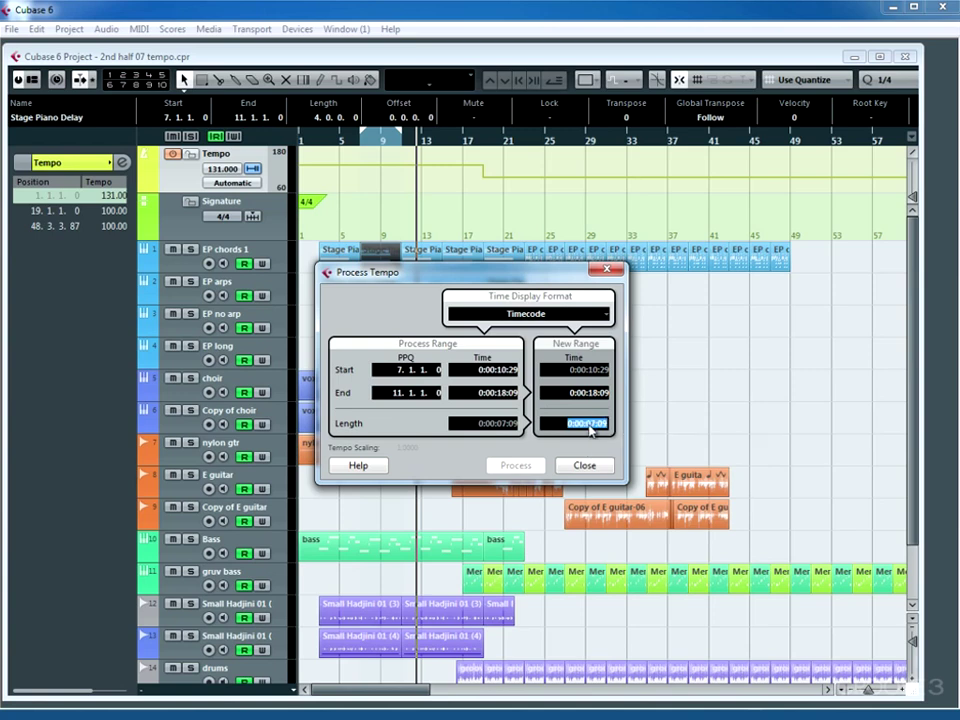
text(0.0.07.00)
key(Return)
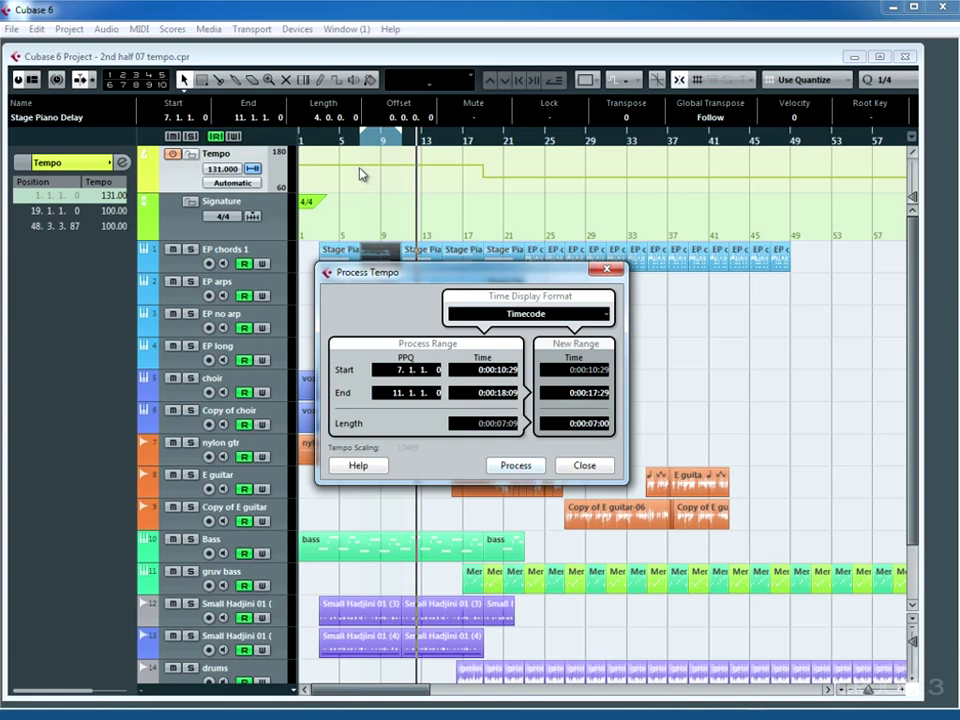
click(517, 466)
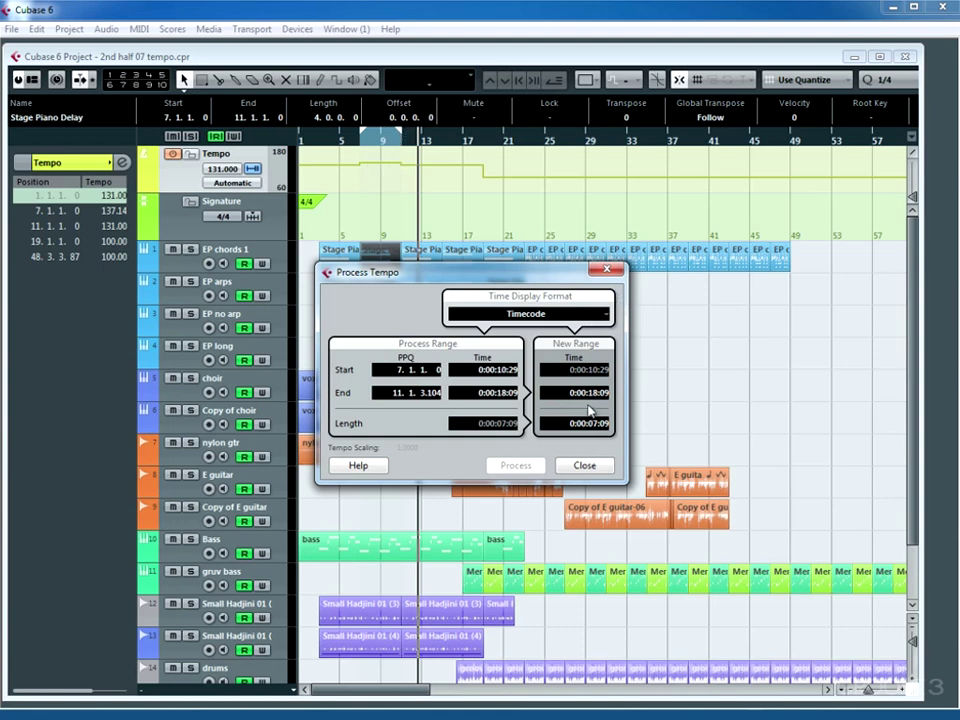
Close Process Tempo, open the Tempo Track Editor, and keep Snap at 1/1
click(582, 466)
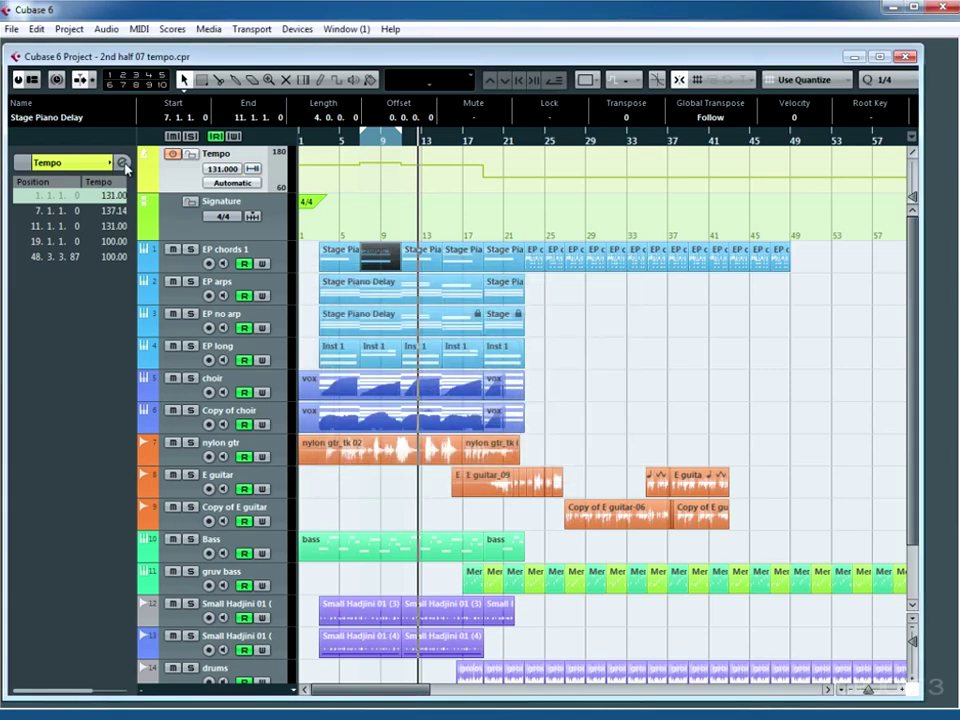
click(122, 164)
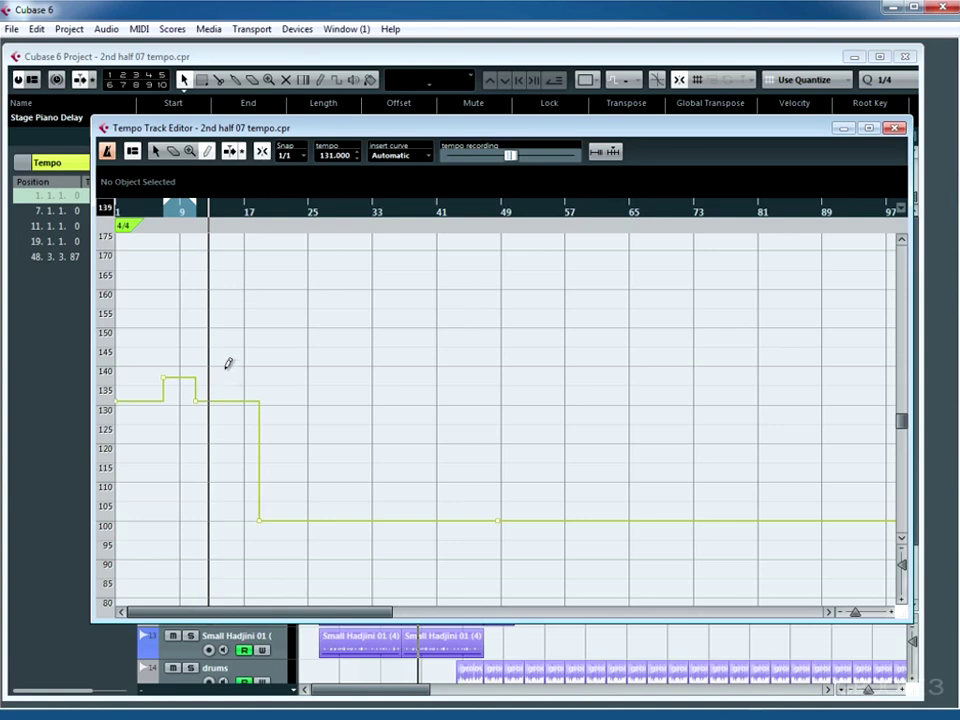
click(298, 157)
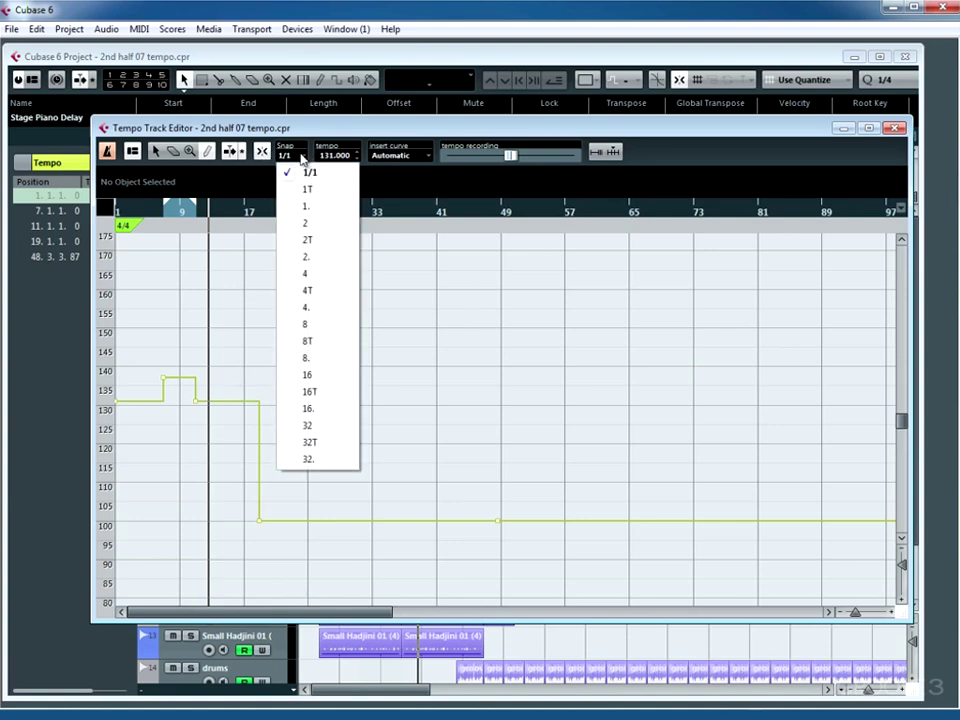
click(430, 282)
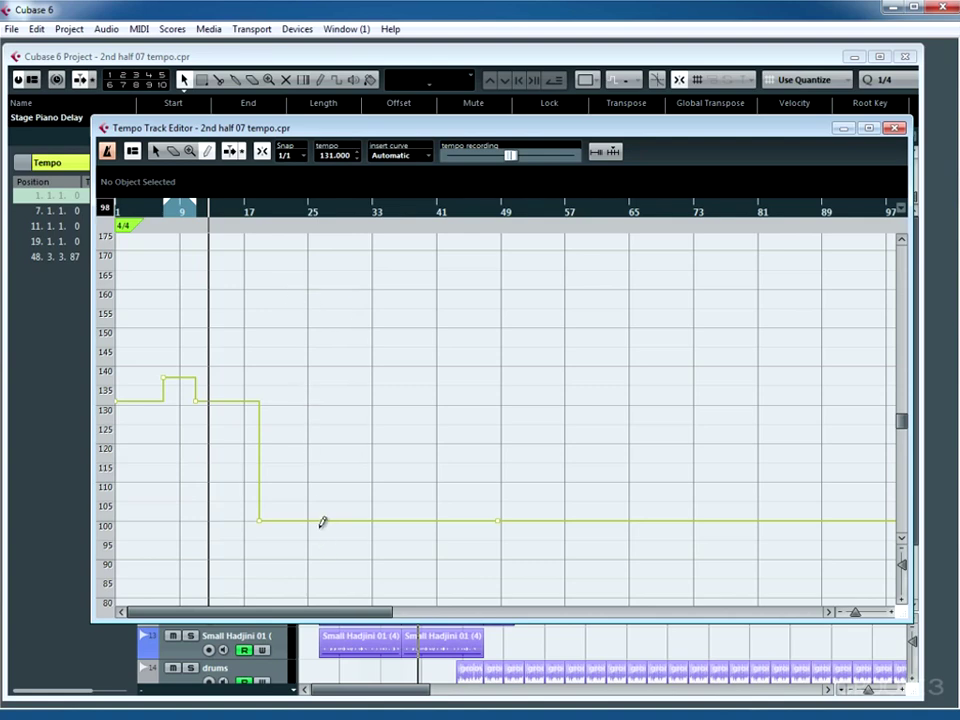
Draw trial tempo curves from bar 25, then set the insert curve type to Jump
mouse_move(313, 514)
mouse_down()
mouse_move(314, 454)
mouse_move(338, 454)
mouse_move(380, 504)
mouse_move(397, 500)
mouse_move(420, 426)
mouse_up()
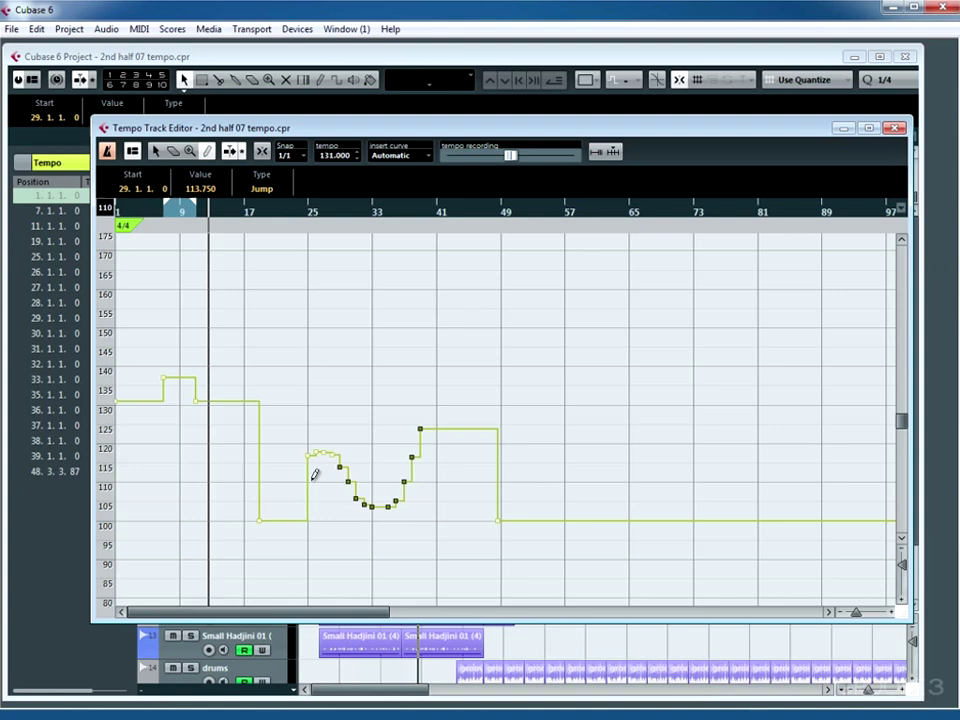
mouse_move(311, 460)
mouse_down()
mouse_move(371, 465)
mouse_move(386, 500)
mouse_move(467, 437)
mouse_up()
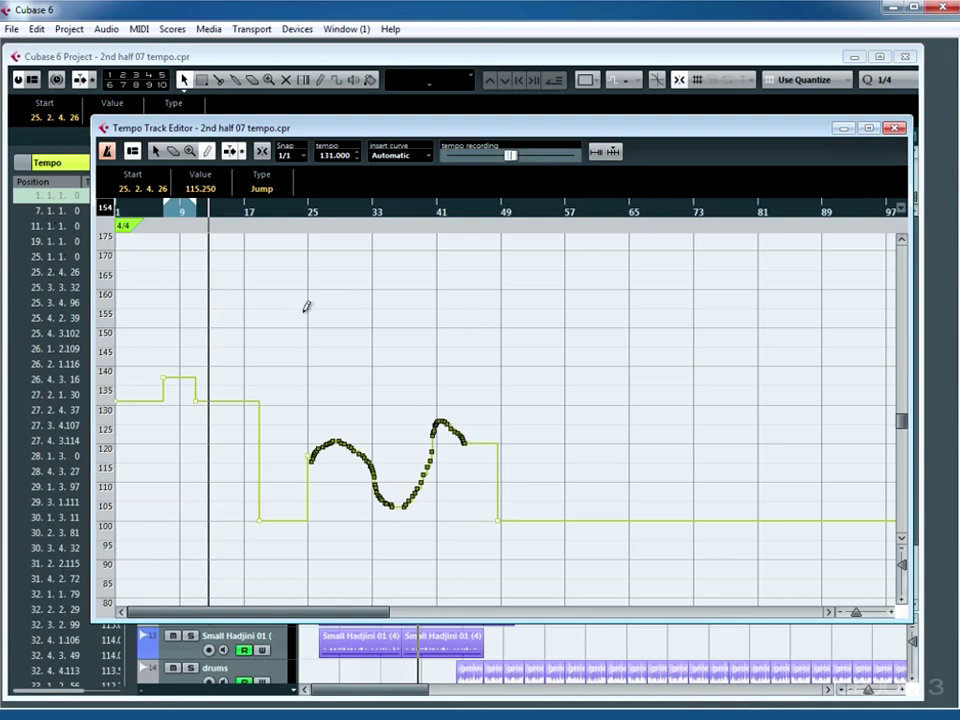
click(419, 157)
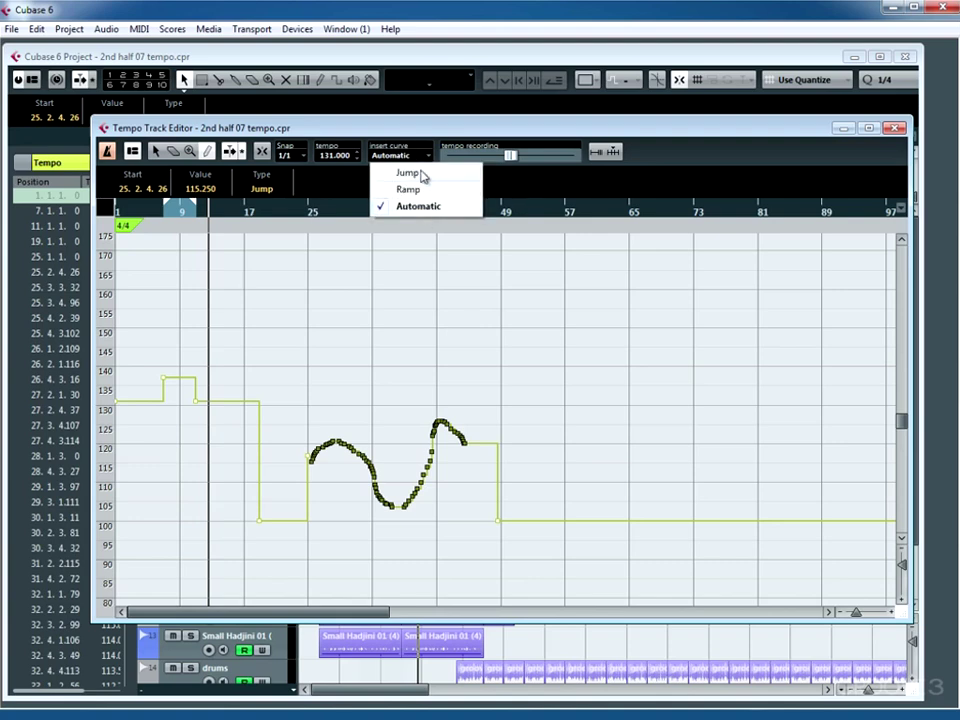
click(421, 175)
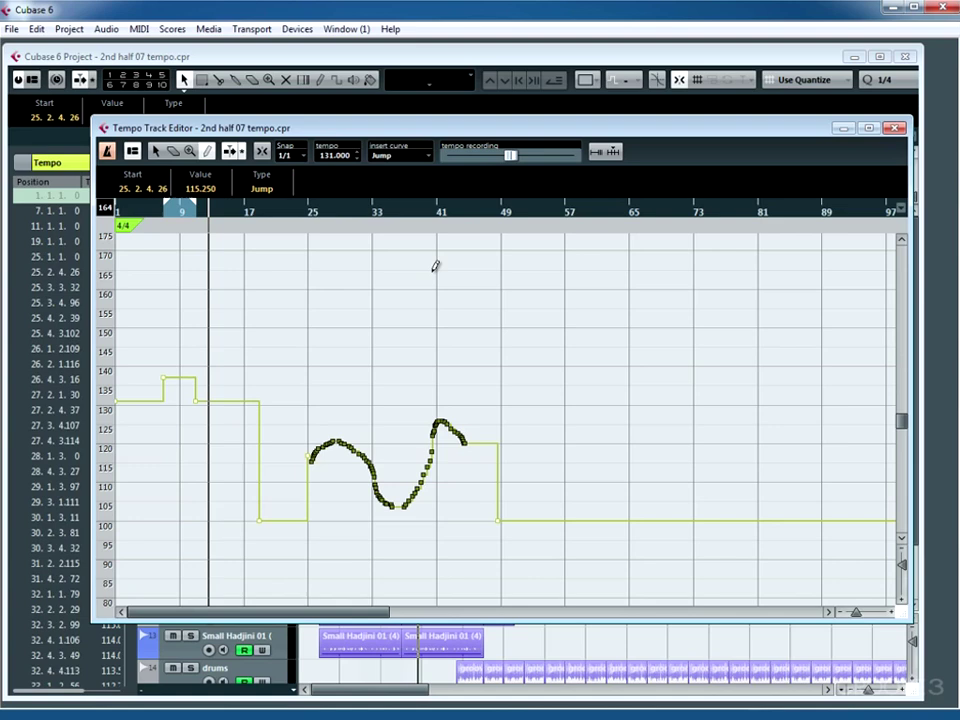
Delete the drawn curve and undo the 137.14 tempo events at bars 7 and 11
key(Delete)
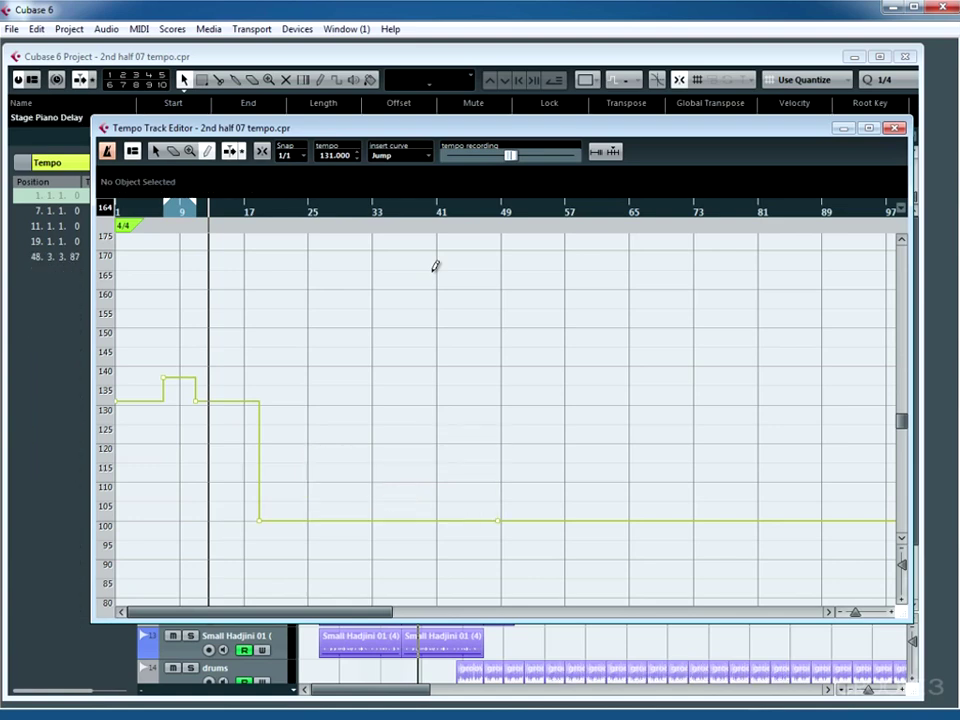
key(ctrl+z)
key(ctrl+z)
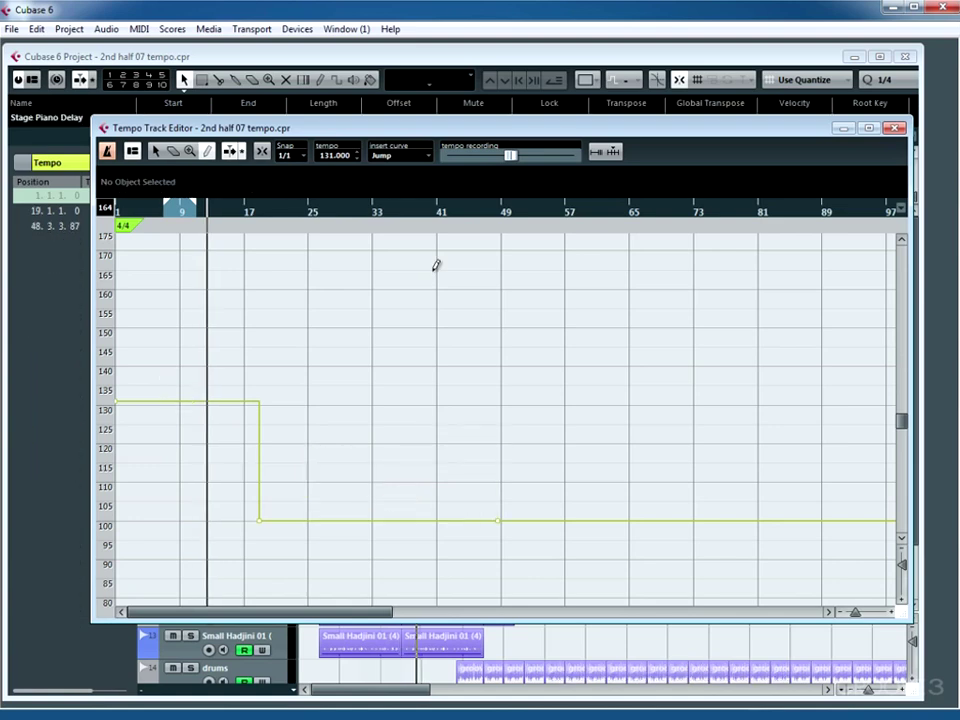
key(ctrl+z)
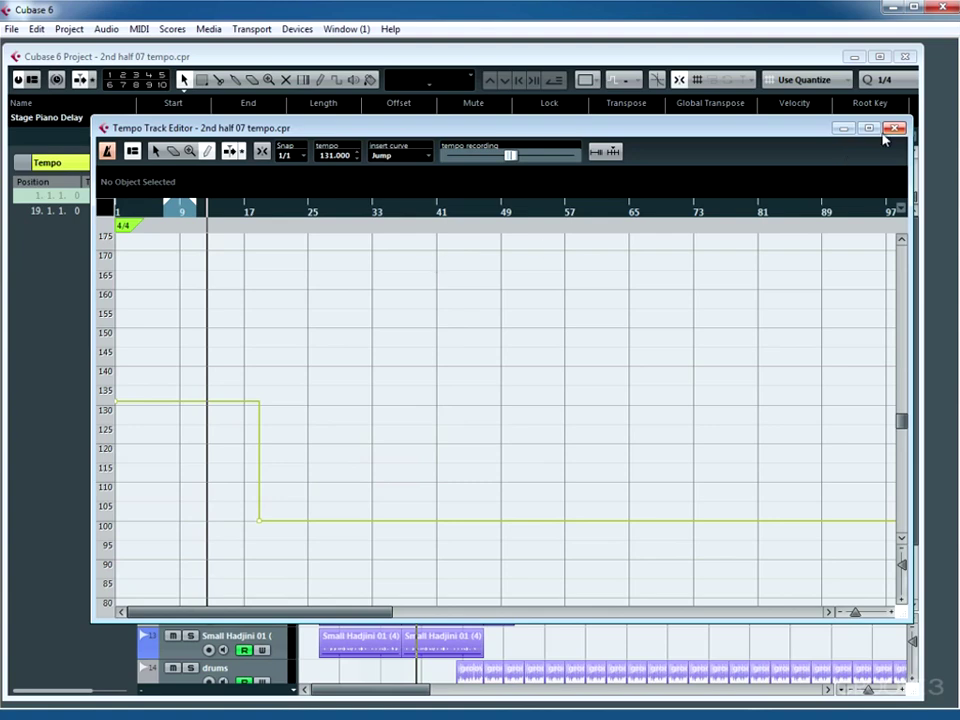
Close the Tempo Track Editor and briefly view E guitar (2) in the Sample Editor
click(896, 127)
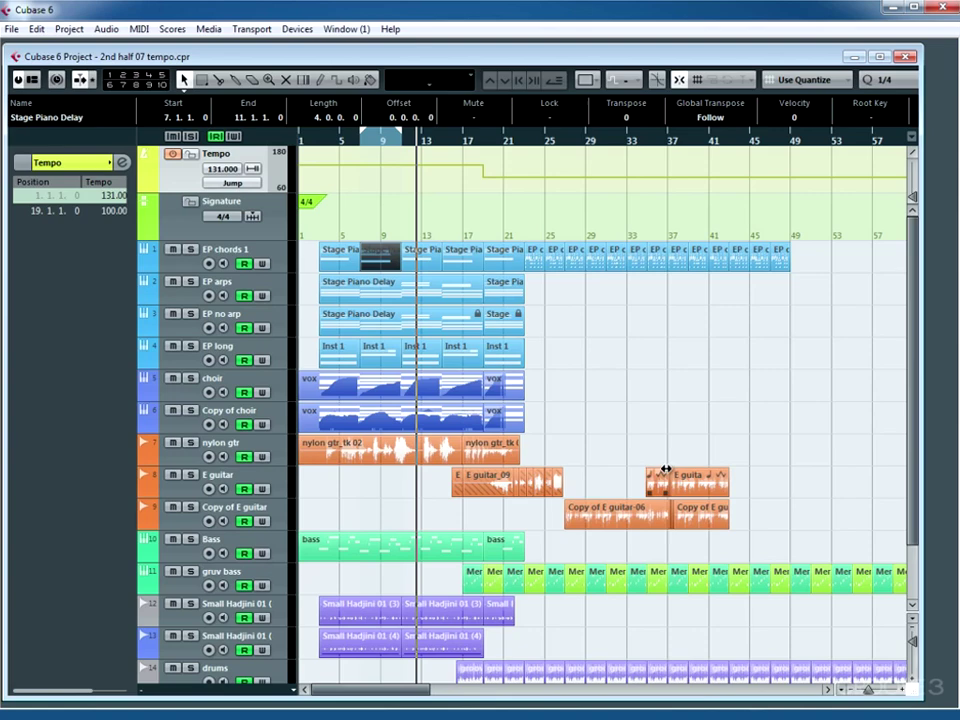
double_click(658, 481)
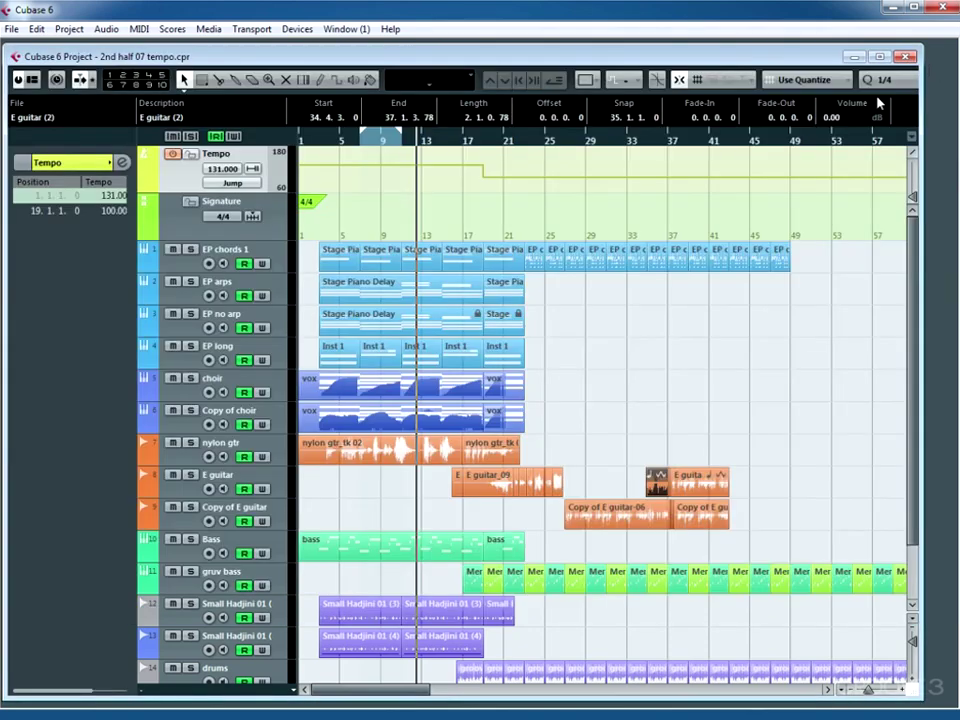
click(927, 65)
Add a 100 BPM tempo point at 32.2.3.107 on the tempo track
click(302, 81)
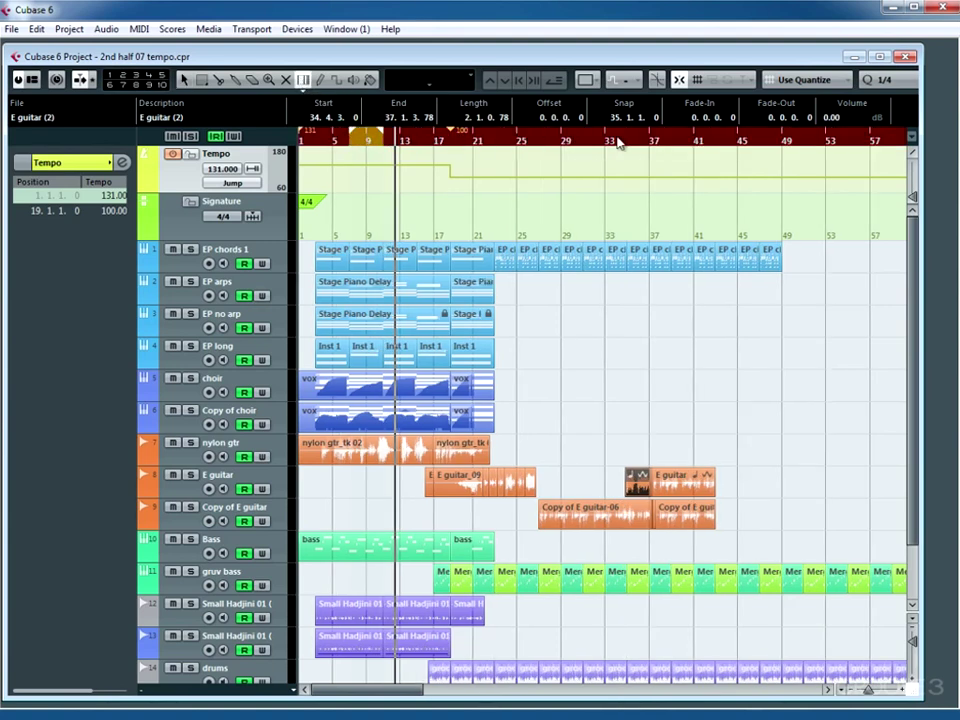
click(186, 80)
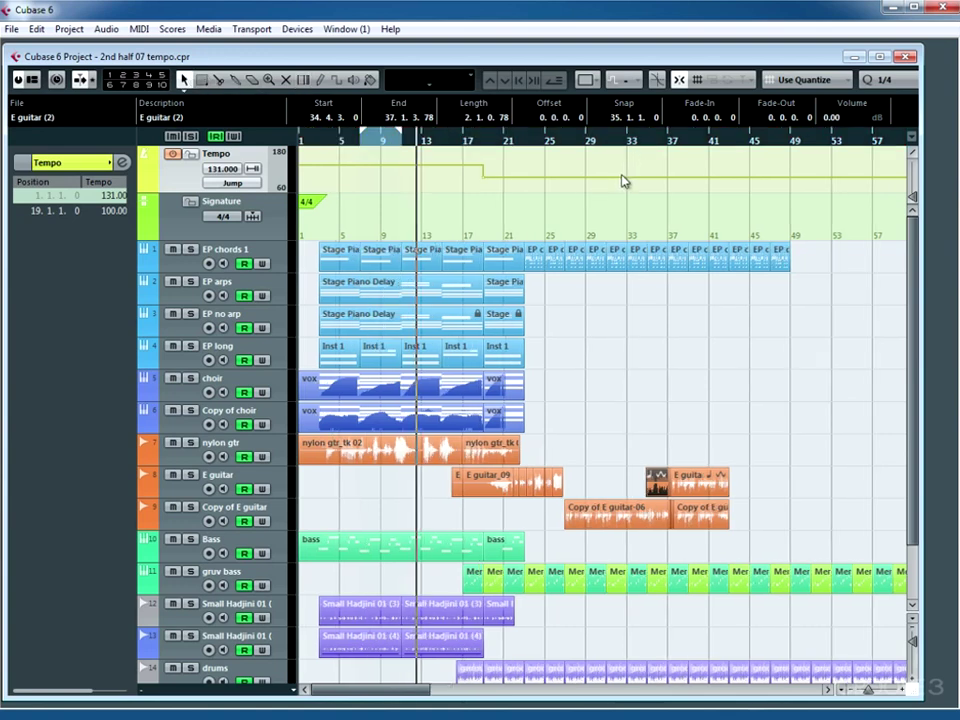
click(622, 181)
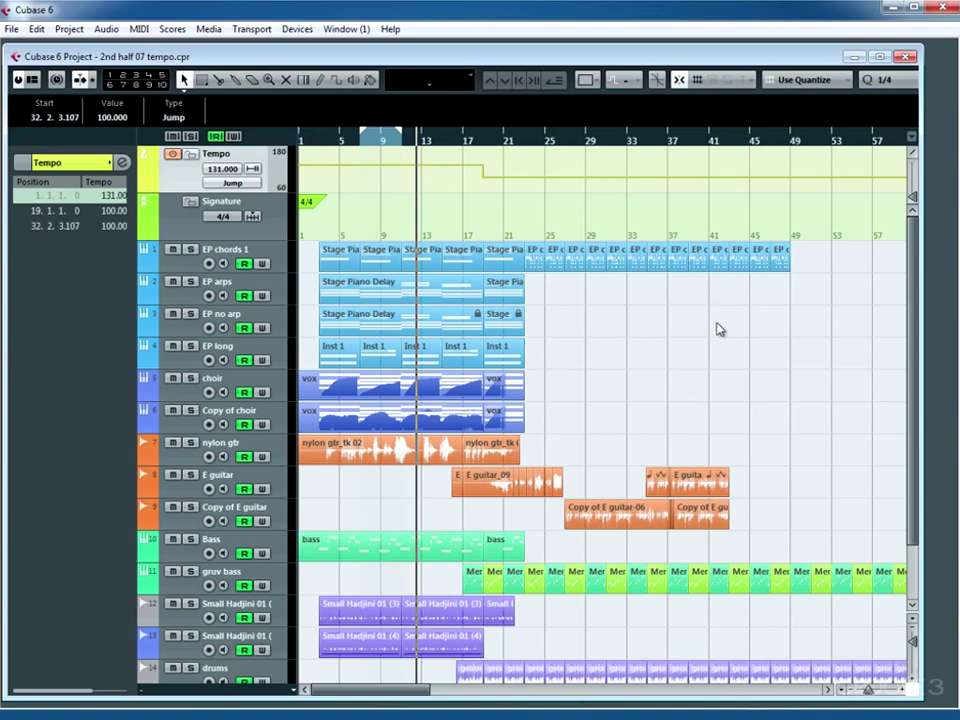
From the right-click toolbox, try Time Warp, dismiss its options, then pick the Zoom tool
right_click(668, 382)
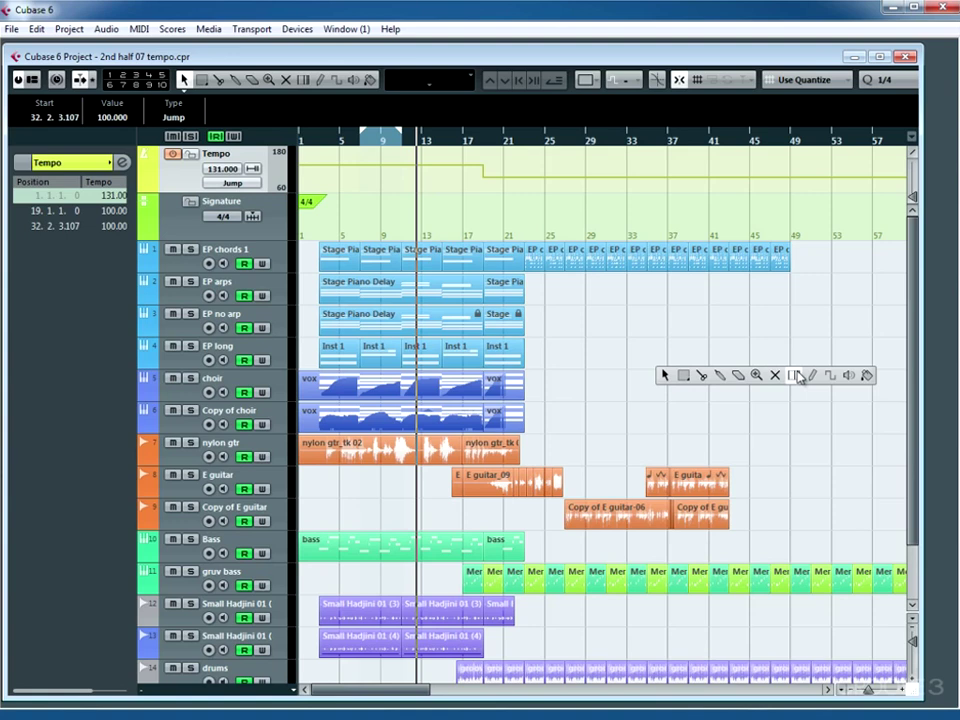
click(797, 376)
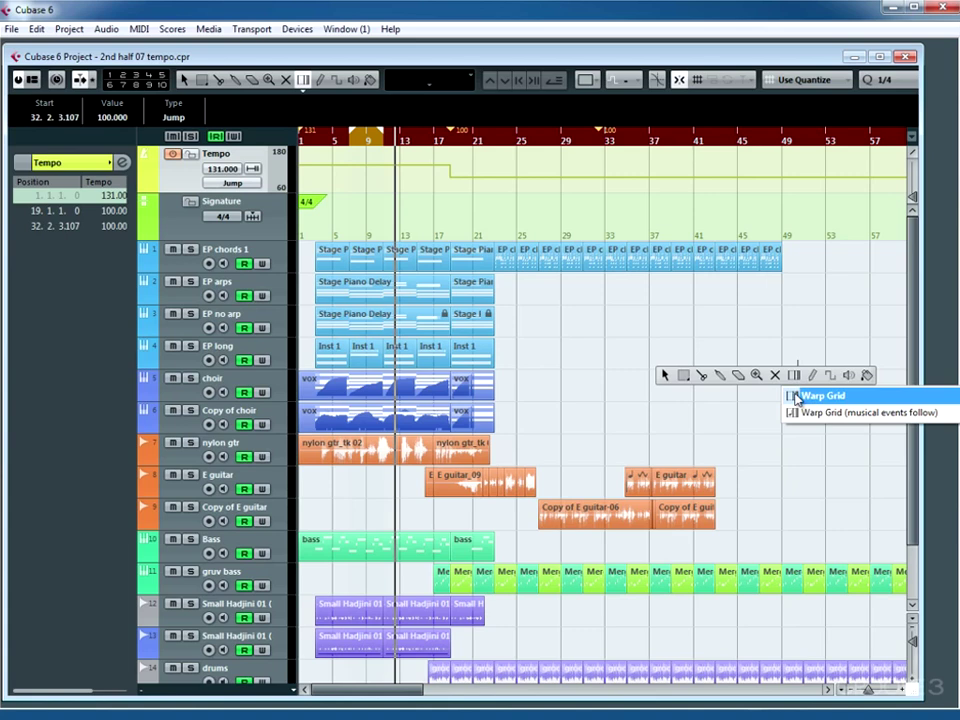
click(815, 398)
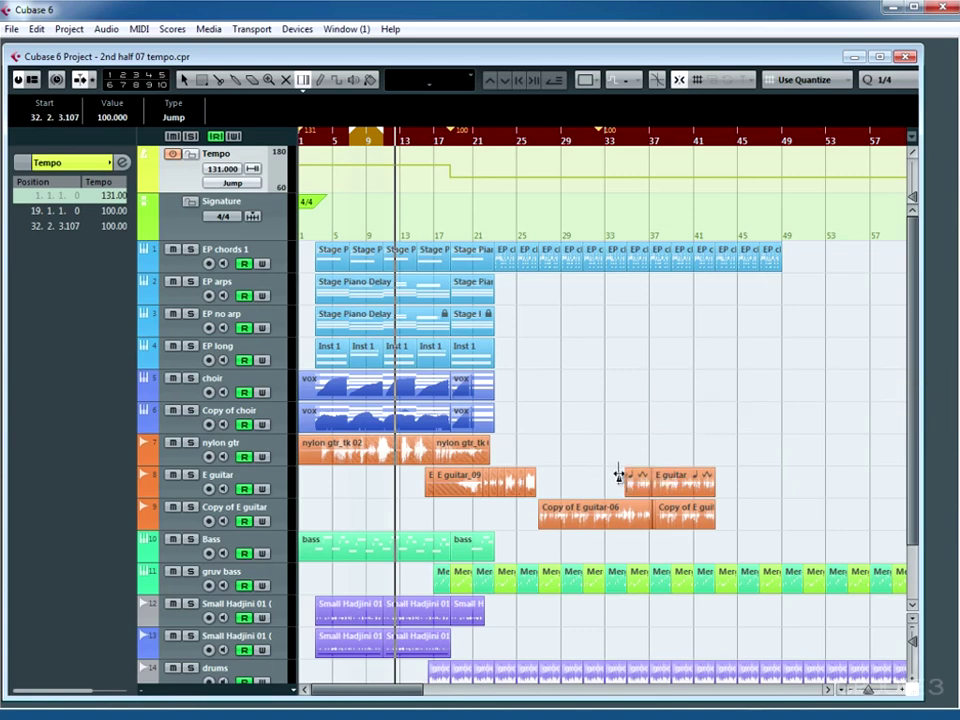
right_click(609, 418)
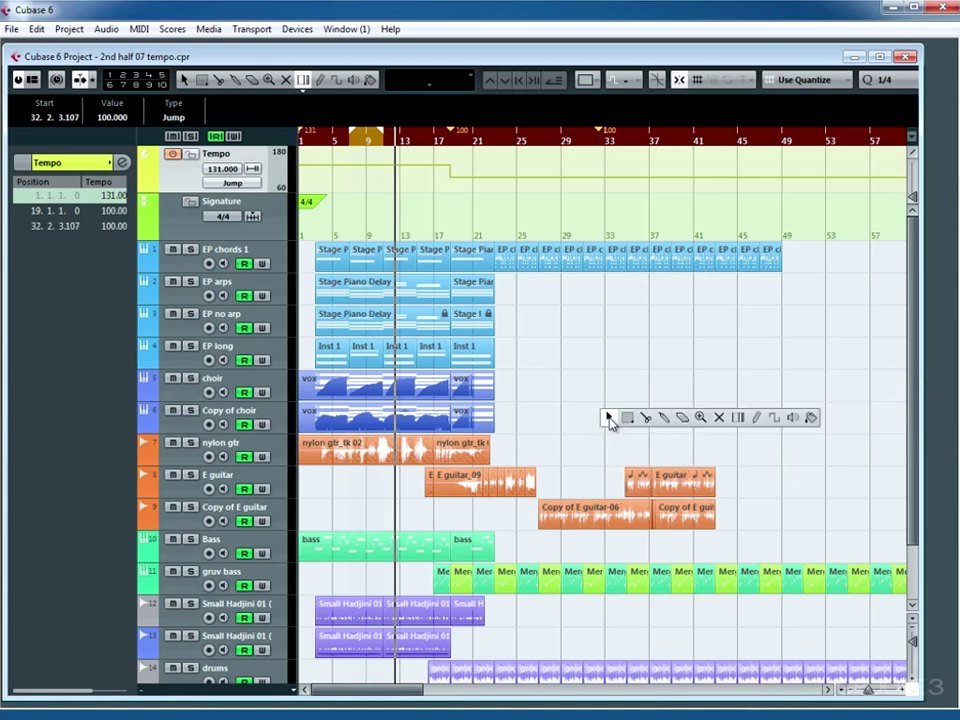
click(706, 420)
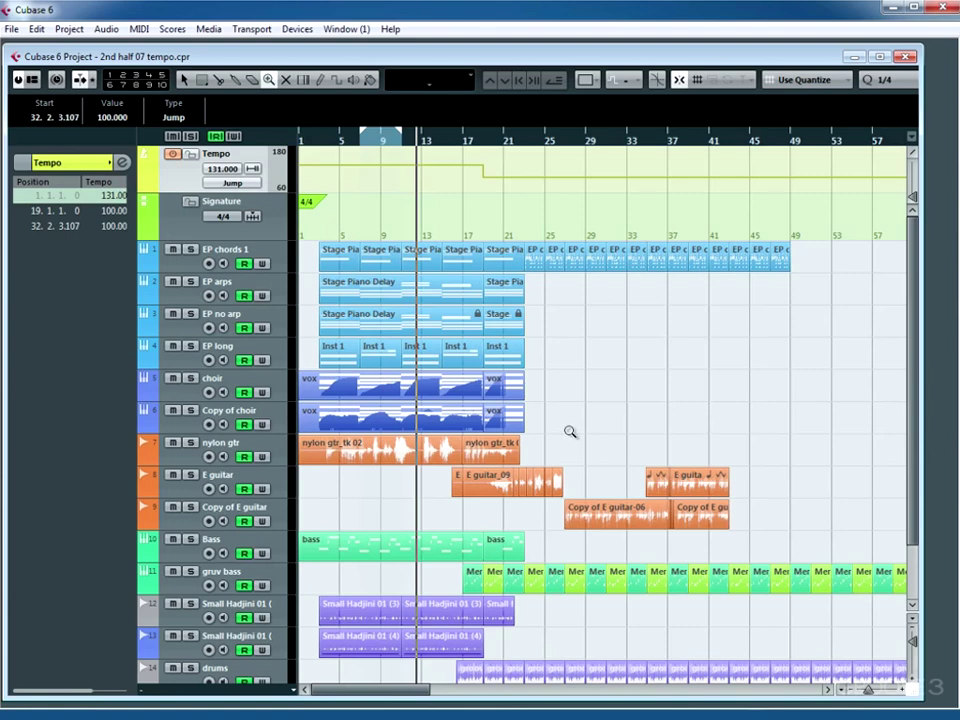
Zoom into the start of E guitar (2) and time-warp bar 35 onto it
drag(569, 431, 733, 538)
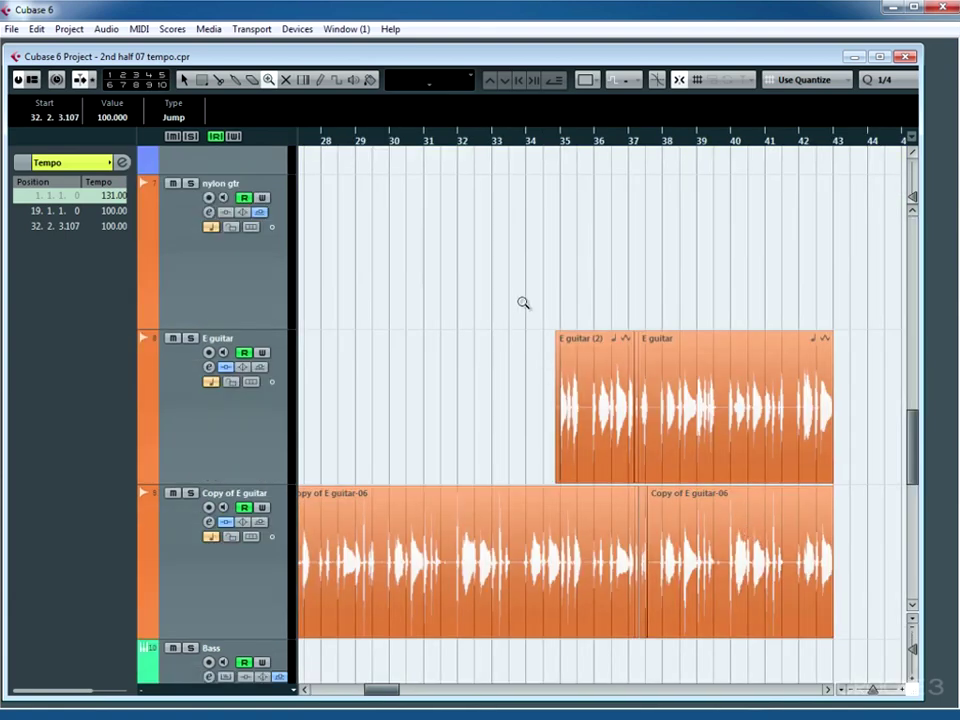
drag(517, 319, 641, 388)
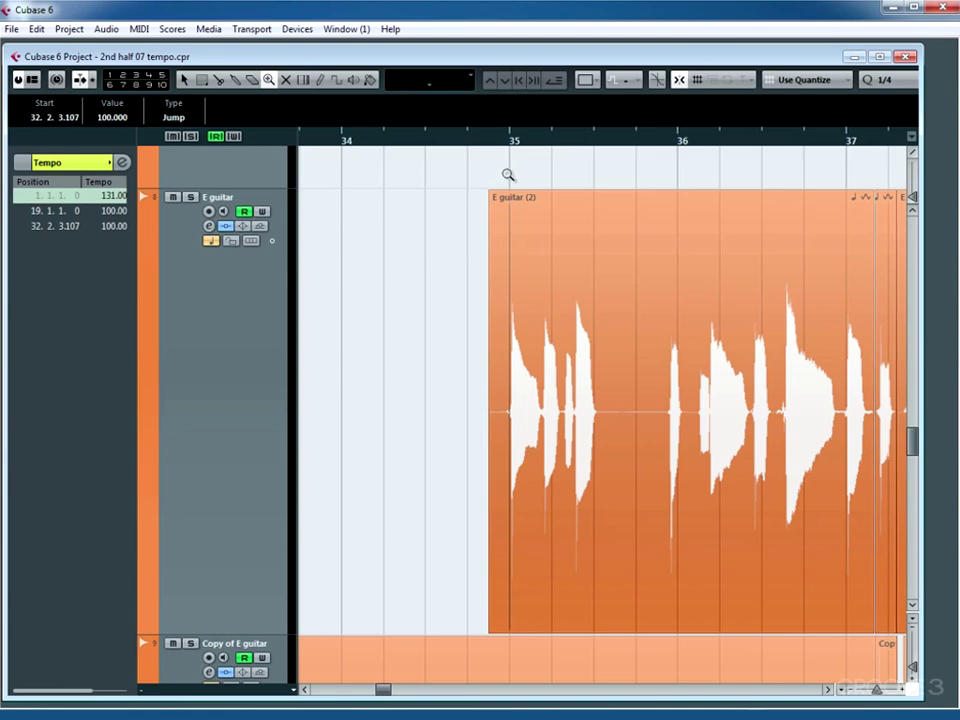
right_click(461, 205)
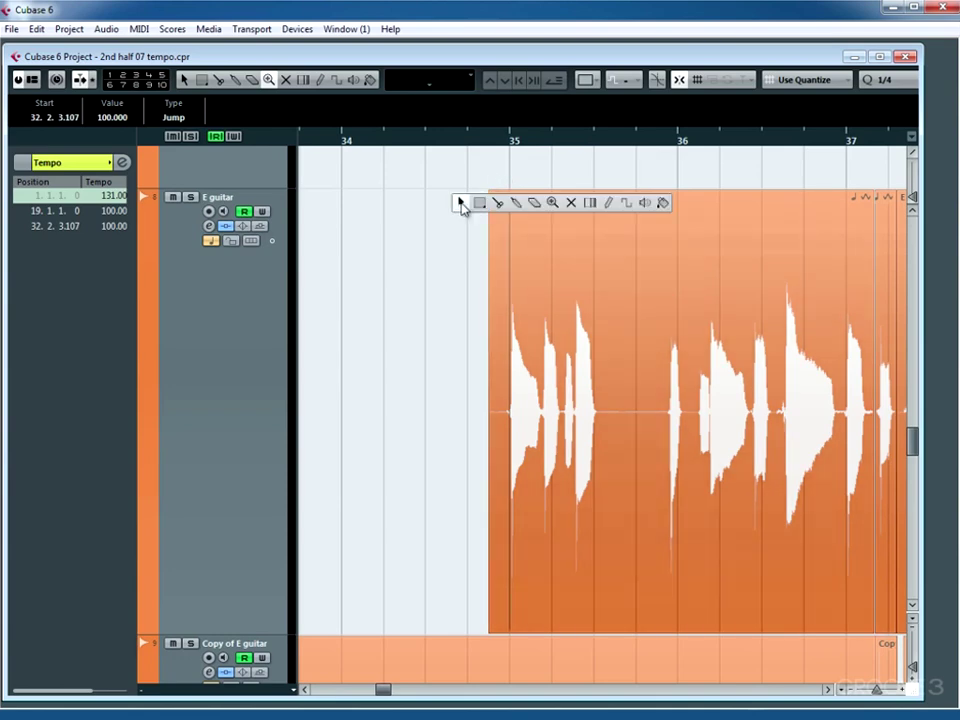
click(589, 203)
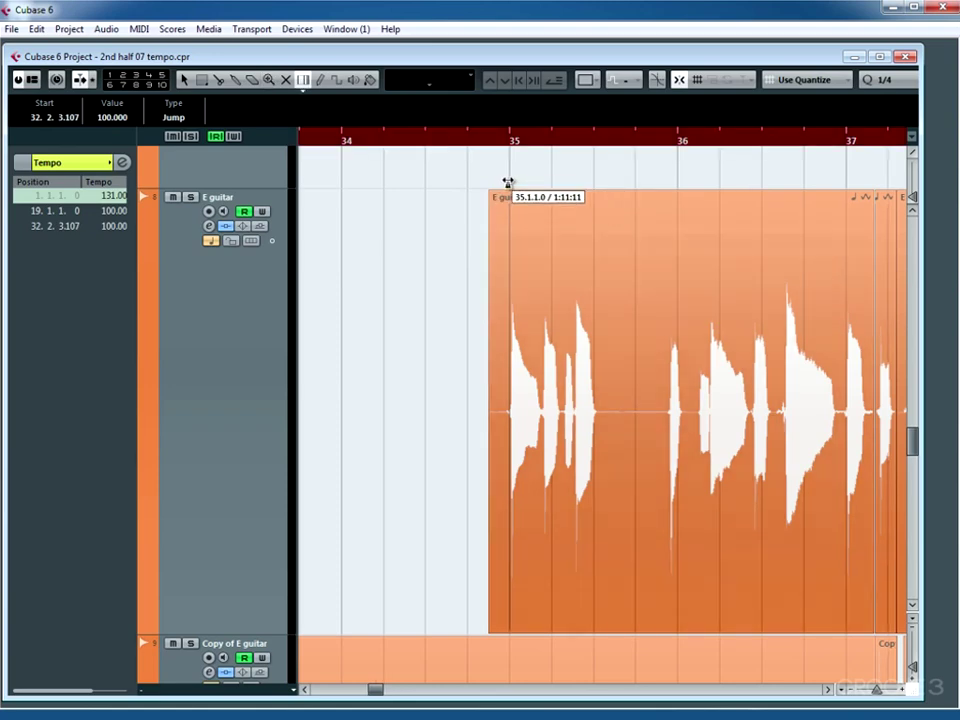
drag(507, 186, 489, 186)
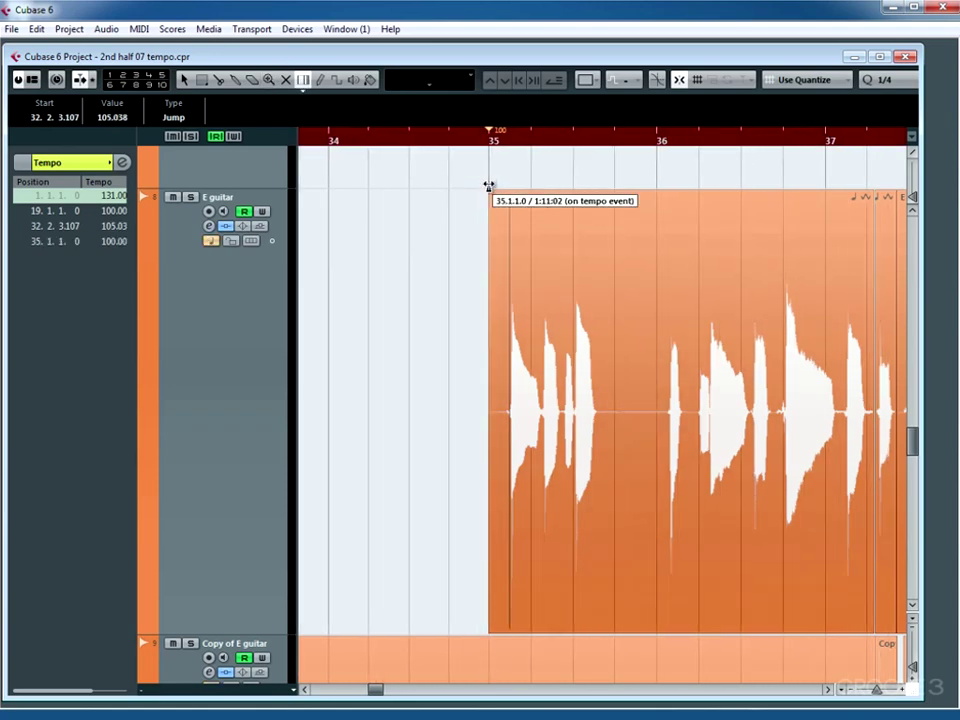
Zoom in closely around bars 34–35, then zoom back out to bars 28–45
right_click(456, 231)
click(548, 228)
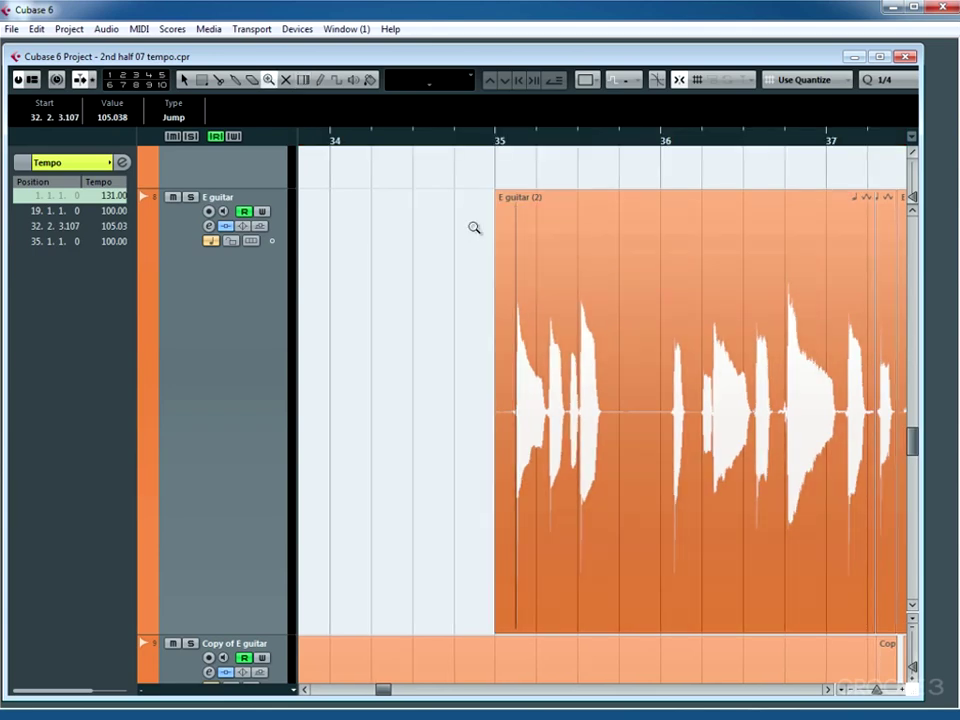
click(467, 228)
click(467, 228)
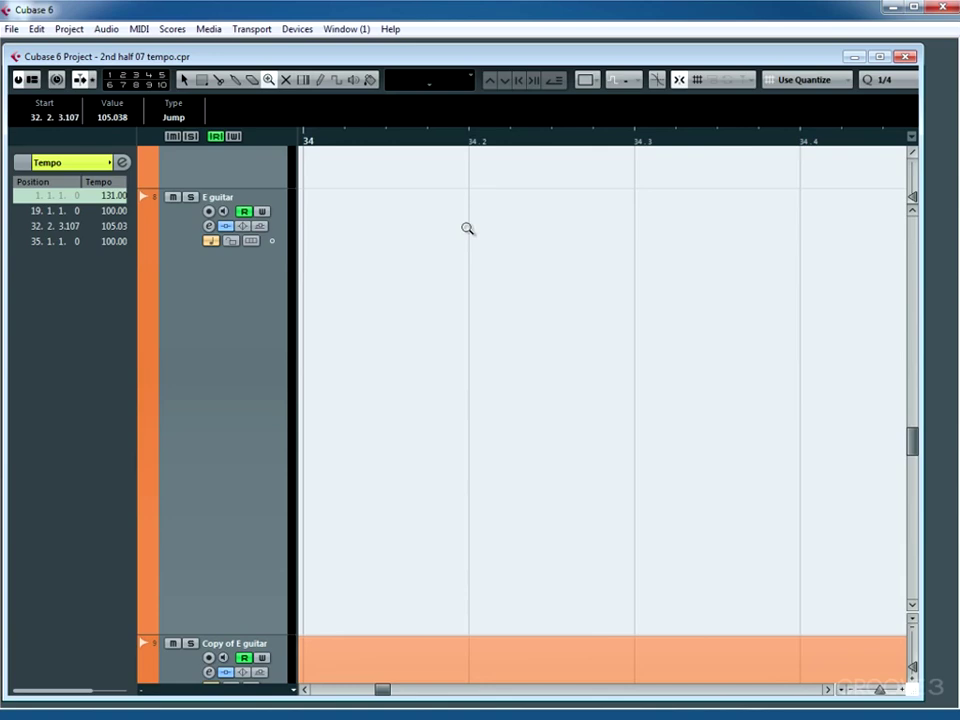
key(h)
key(g)
key(g)
key(g)
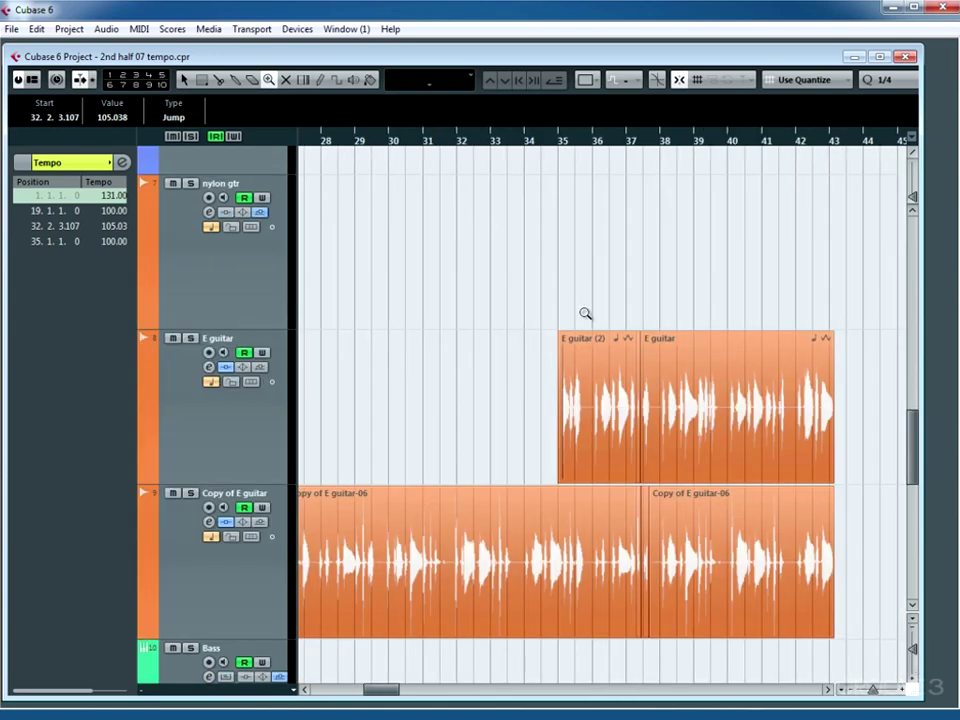
Select the Time Warp tool and undo then redo the bar 35 tempo warp to compare
right_click(675, 312)
click(712, 311)
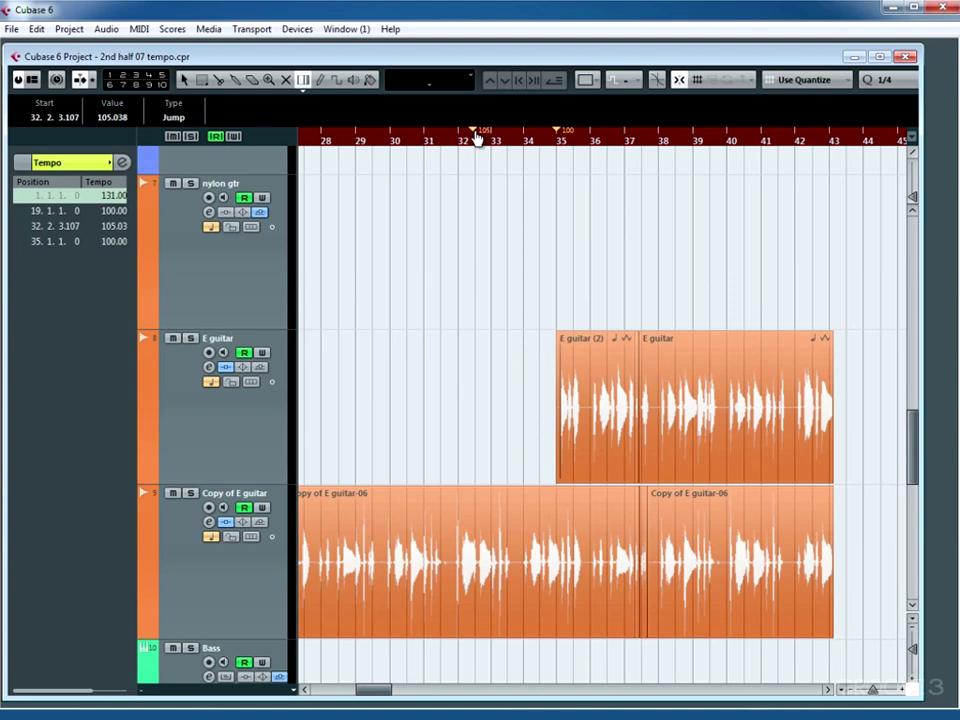
key(ctrl+z)
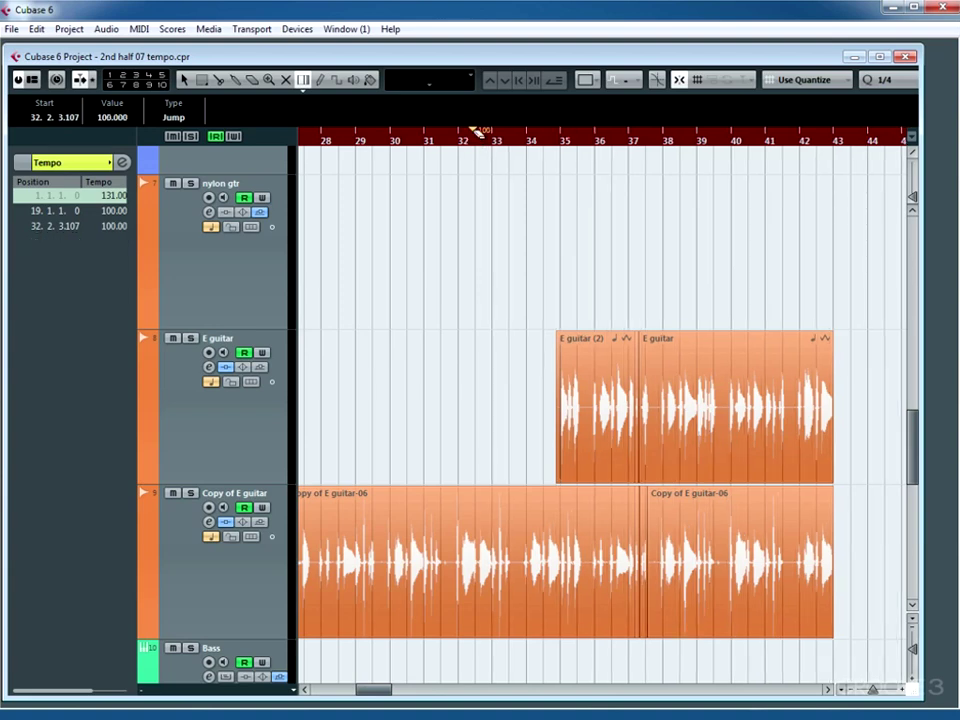
key(ctrl+shift+z)
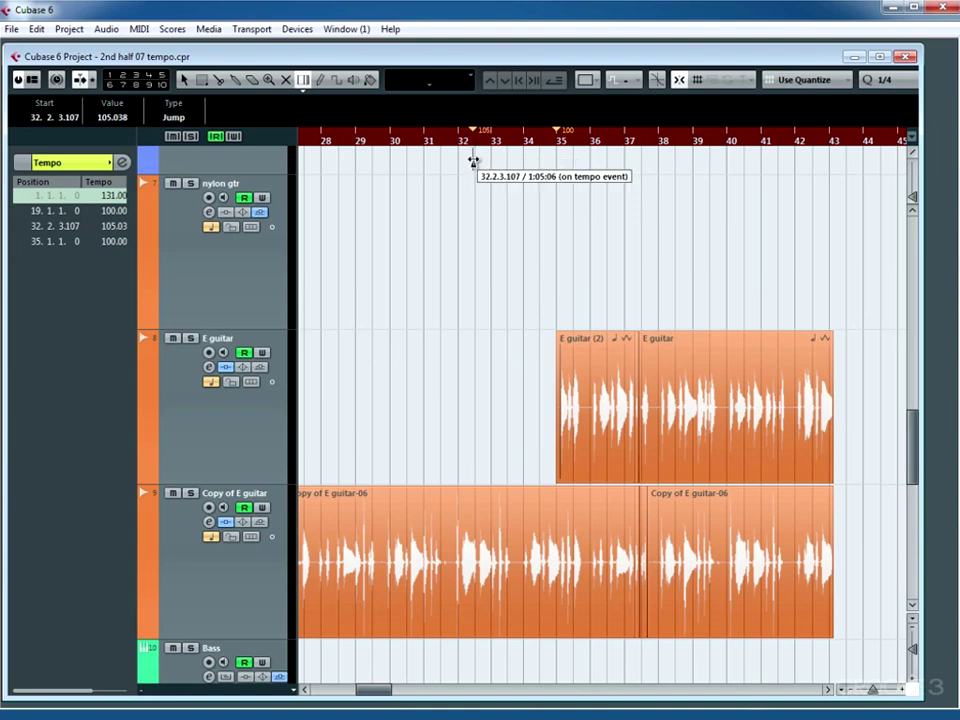
Undo an accidental bar 19 change to 100.77, then shift the 105 BPM event to 32.4.1.87
drag(474, 162, 478, 145)
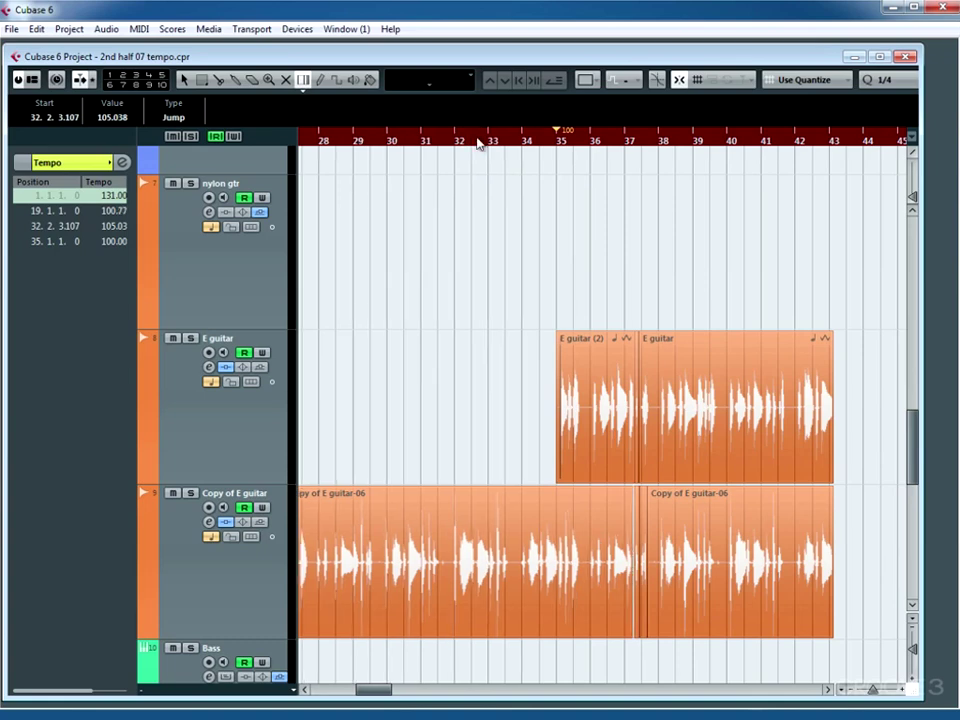
key(ctrl+z)
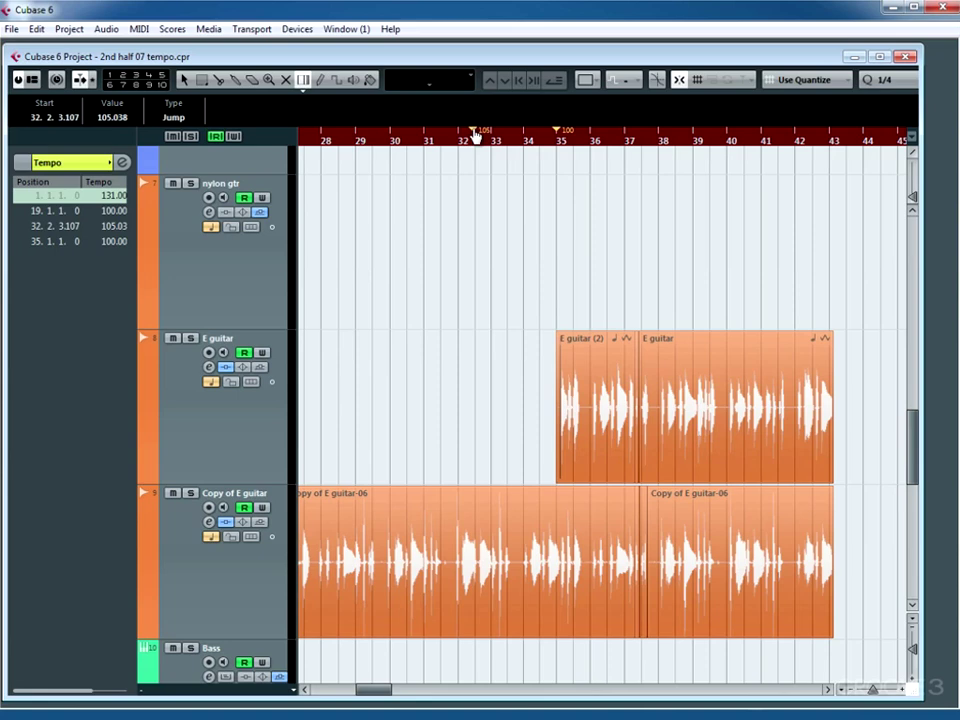
mouse_move(474, 135)
mouse_down()
mouse_move(497, 133)
mouse_move(465, 139)
mouse_move(568, 144)
mouse_move(487, 150)
mouse_up()
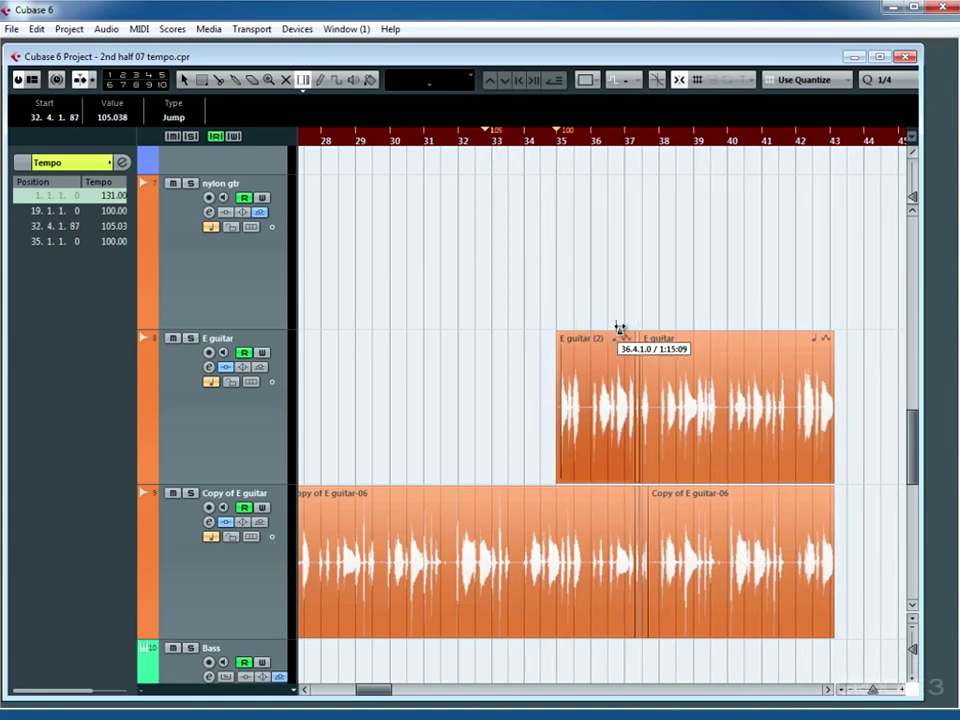